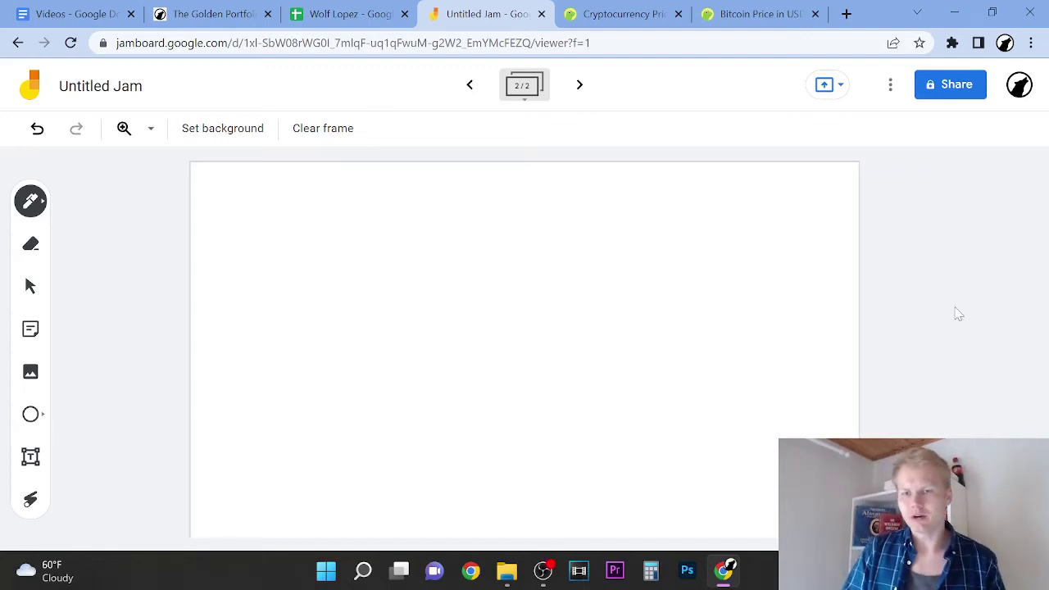
View the CoinGecko cryptocurrency price list, then return to the blank Jamboard frame
{"action": "left_click", "coordinate": [669, 8]}
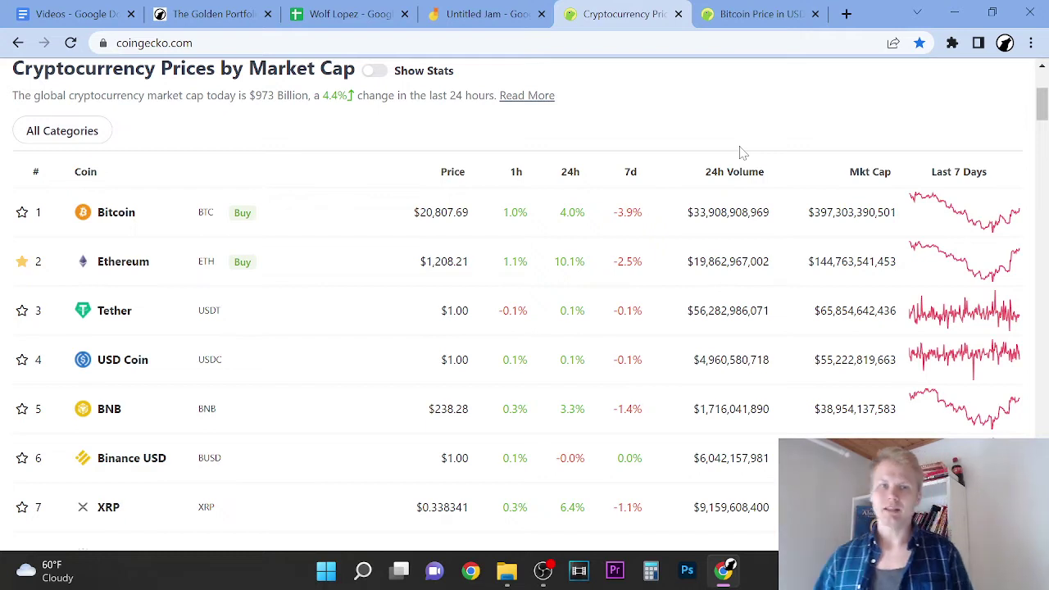
{"action": "left_click", "coordinate": [485, 14]}
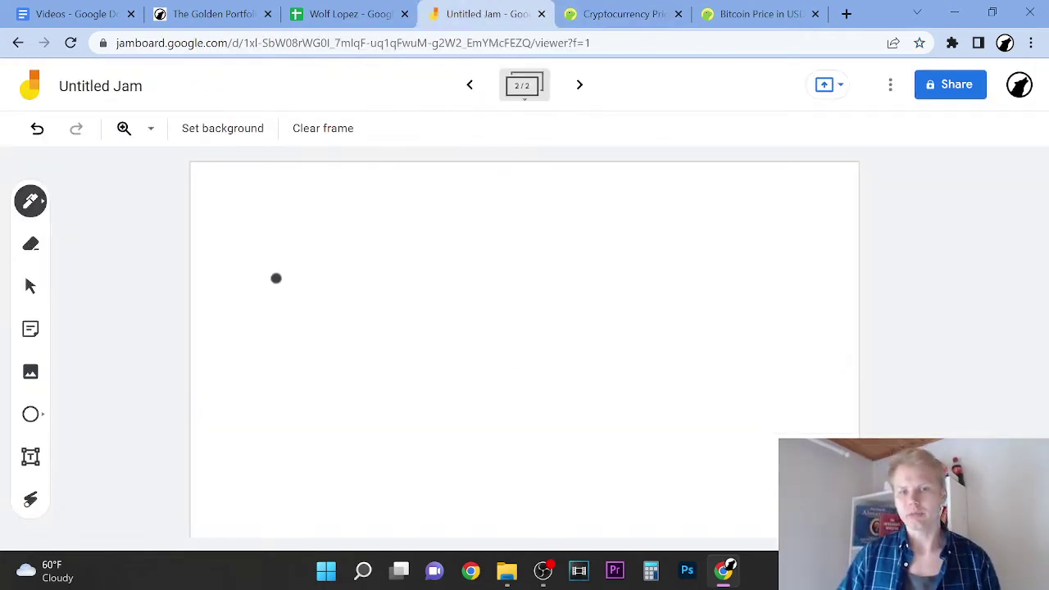
Draw a pie chart with a thin slice at its top, an X inside and the handwritten label "90%"
{"action": "mouse_move", "coordinate": [256, 350]}
{"action": "left_mouse_down"}
{"action": "mouse_move", "coordinate": [352, 255]}
{"action": "mouse_move", "coordinate": [241, 341]}
{"action": "mouse_move", "coordinate": [240, 320]}
{"action": "left_mouse_up"}
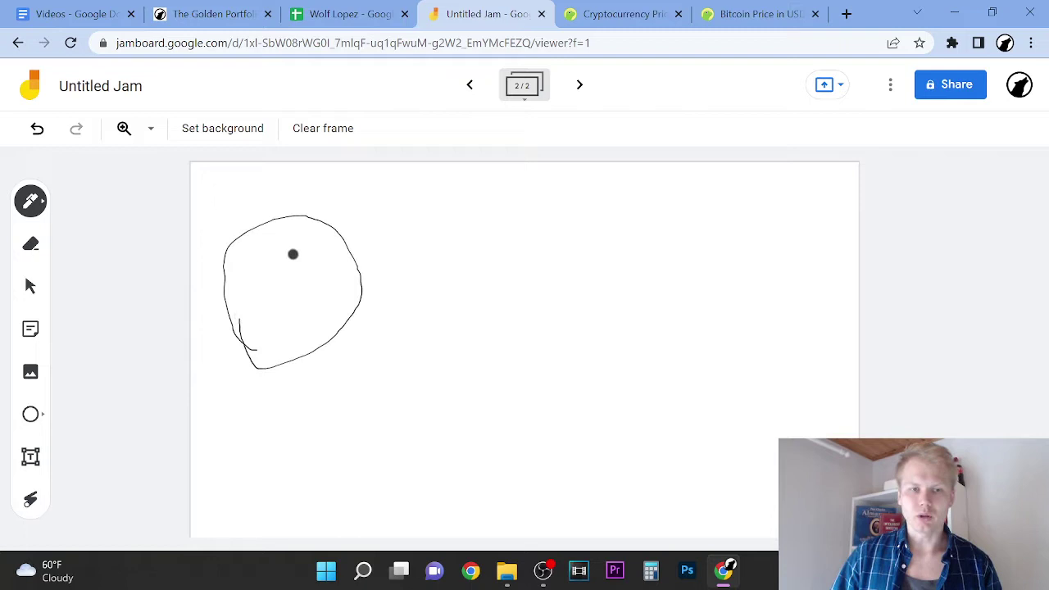
{"action": "left_click_drag", "start_coordinate": [286, 216], "coordinate": [304, 213]}
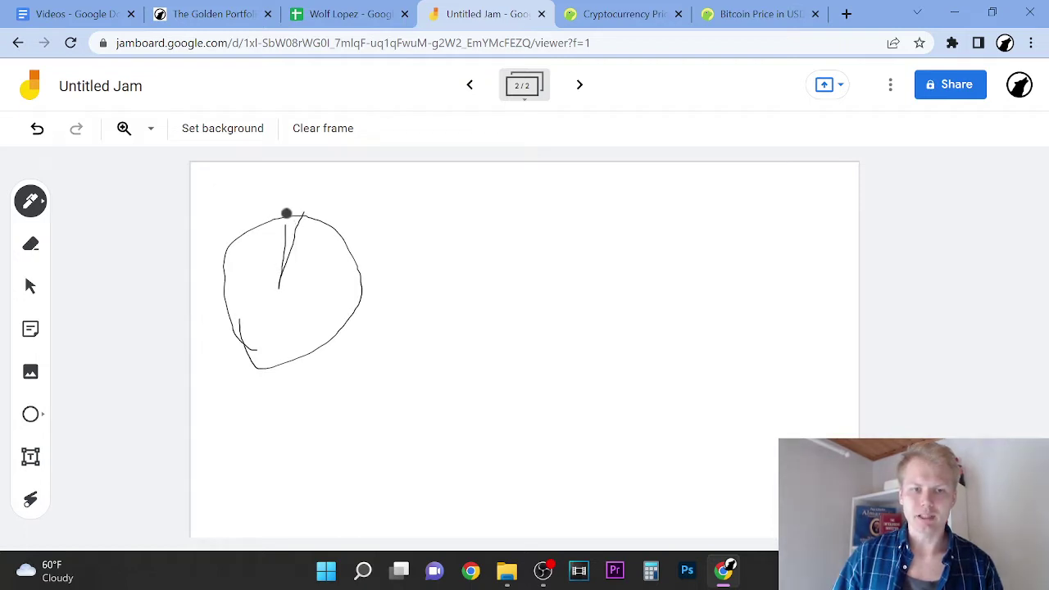
{"action": "mouse_move", "coordinate": [283, 307]}
{"action": "left_mouse_down"}
{"action": "mouse_move", "coordinate": [297, 316]}
{"action": "mouse_move", "coordinate": [298, 304]}
{"action": "mouse_move", "coordinate": [290, 314]}
{"action": "mouse_move", "coordinate": [237, 300]}
{"action": "left_mouse_up"}
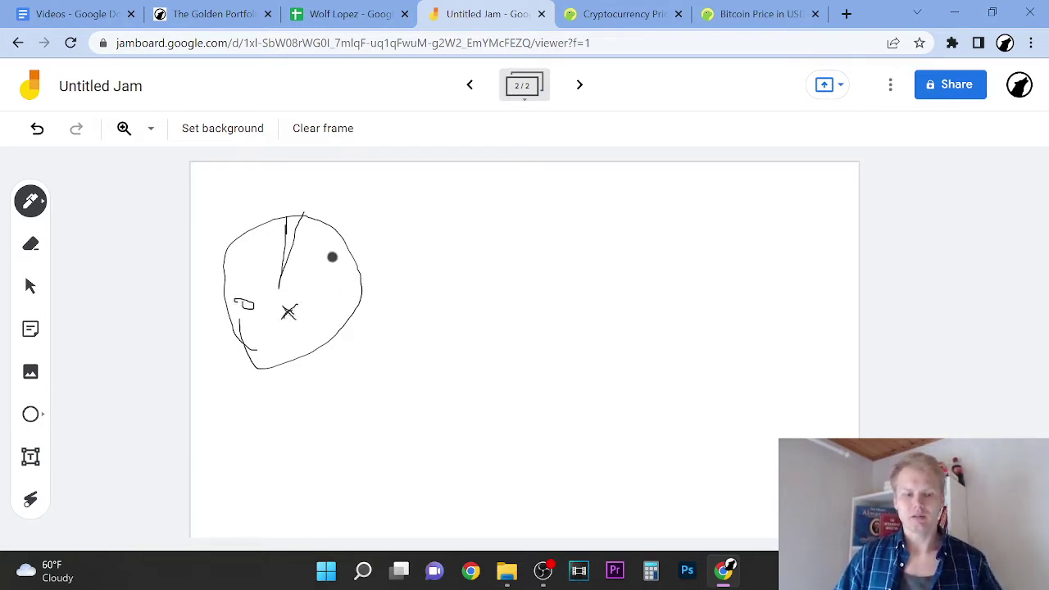
{"action": "key", "text": "ctrl+z"}
{"action": "left_click_drag", "start_coordinate": [300, 273], "coordinate": [340, 270]}
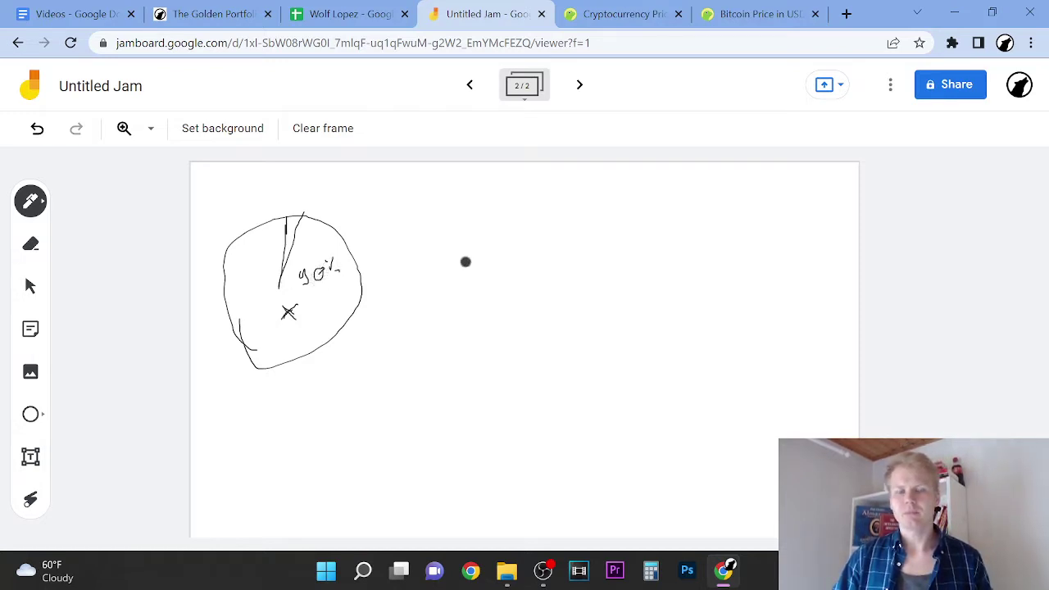
Draw three arrows leading from the pie chart to the handwritten labels "Best", "Most likely" and "Worst case"
{"action": "mouse_move", "coordinate": [376, 282]}
{"action": "left_mouse_down"}
{"action": "mouse_move", "coordinate": [414, 239]}
{"action": "mouse_move", "coordinate": [427, 257]}
{"action": "left_mouse_up"}
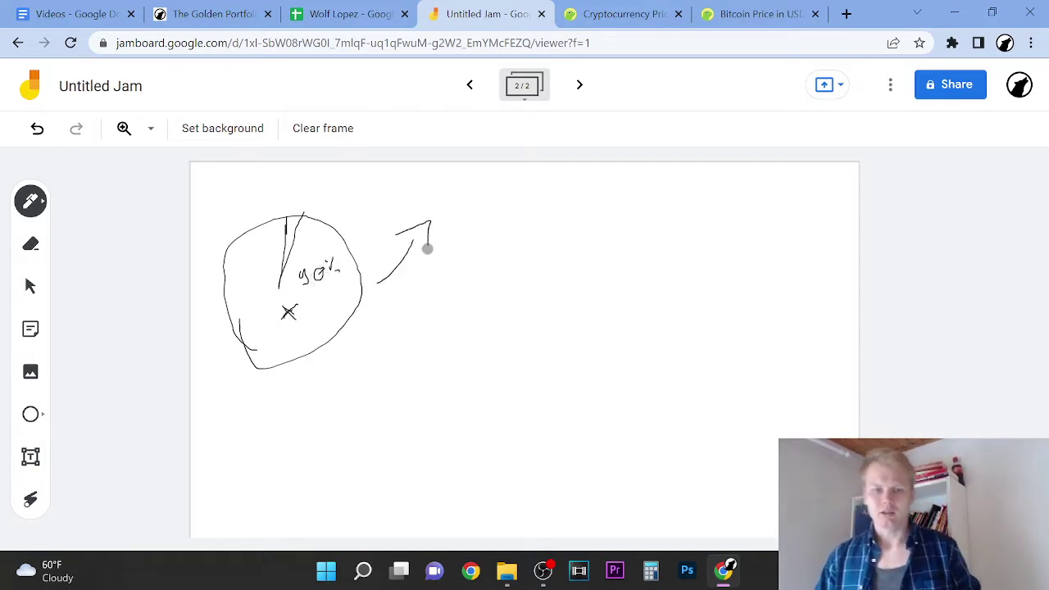
{"action": "mouse_move", "coordinate": [462, 190]}
{"action": "left_mouse_down"}
{"action": "mouse_move", "coordinate": [464, 223]}
{"action": "mouse_move", "coordinate": [489, 200]}
{"action": "mouse_move", "coordinate": [480, 222]}
{"action": "mouse_move", "coordinate": [529, 235]}
{"action": "mouse_move", "coordinate": [542, 234]}
{"action": "mouse_move", "coordinate": [548, 202]}
{"action": "left_mouse_up"}
{"action": "mouse_move", "coordinate": [393, 294]}
{"action": "left_mouse_down"}
{"action": "mouse_move", "coordinate": [440, 300]}
{"action": "mouse_move", "coordinate": [480, 287]}
{"action": "mouse_move", "coordinate": [514, 329]}
{"action": "left_mouse_up"}
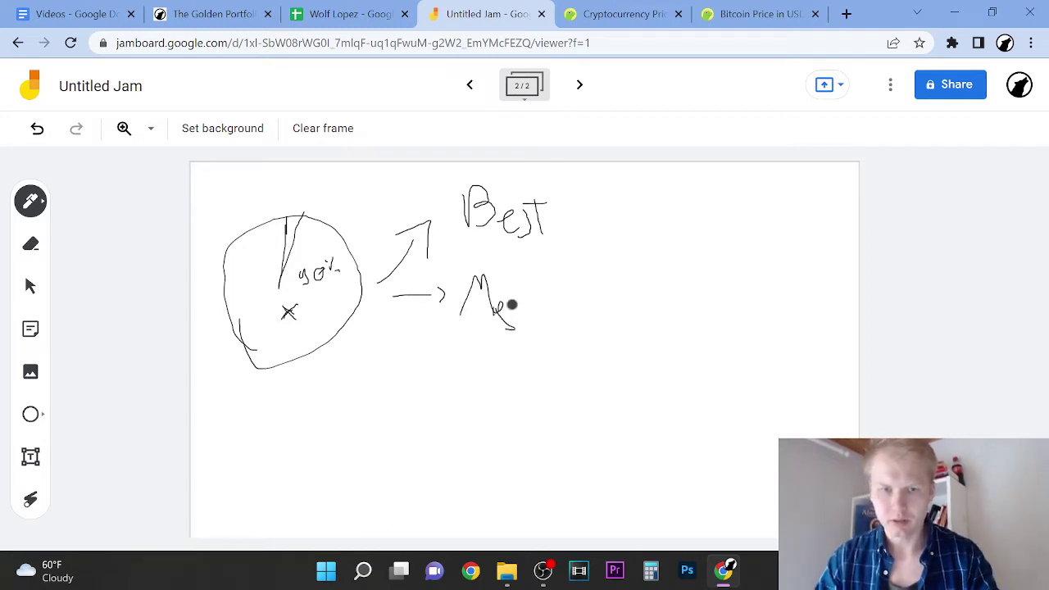
{"action": "mouse_move", "coordinate": [525, 297]}
{"action": "left_mouse_down"}
{"action": "mouse_move", "coordinate": [517, 313]}
{"action": "mouse_move", "coordinate": [540, 307]}
{"action": "left_mouse_up"}
{"action": "mouse_move", "coordinate": [534, 292]}
{"action": "left_mouse_down"}
{"action": "mouse_move", "coordinate": [600, 310]}
{"action": "mouse_move", "coordinate": [656, 297]}
{"action": "mouse_move", "coordinate": [652, 333]}
{"action": "left_mouse_up"}
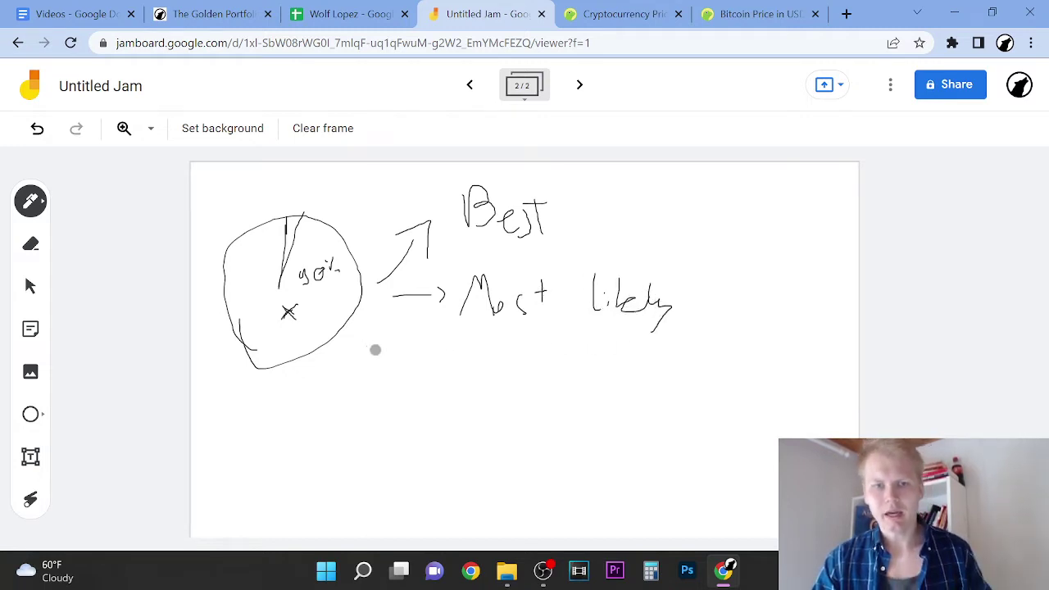
{"action": "mouse_move", "coordinate": [368, 346]}
{"action": "left_mouse_down"}
{"action": "mouse_move", "coordinate": [402, 355]}
{"action": "mouse_move", "coordinate": [400, 368]}
{"action": "left_mouse_up"}
{"action": "mouse_move", "coordinate": [432, 354]}
{"action": "left_mouse_down"}
{"action": "mouse_move", "coordinate": [438, 368]}
{"action": "mouse_move", "coordinate": [496, 360]}
{"action": "mouse_move", "coordinate": [525, 387]}
{"action": "left_mouse_up"}
{"action": "mouse_move", "coordinate": [506, 369]}
{"action": "left_mouse_down"}
{"action": "mouse_move", "coordinate": [555, 368]}
{"action": "mouse_move", "coordinate": [573, 392]}
{"action": "left_mouse_up"}
{"action": "mouse_move", "coordinate": [585, 378]}
{"action": "left_mouse_down"}
{"action": "mouse_move", "coordinate": [591, 390]}
{"action": "mouse_move", "coordinate": [605, 379]}
{"action": "mouse_move", "coordinate": [608, 392]}
{"action": "mouse_move", "coordinate": [628, 393]}
{"action": "left_mouse_up"}
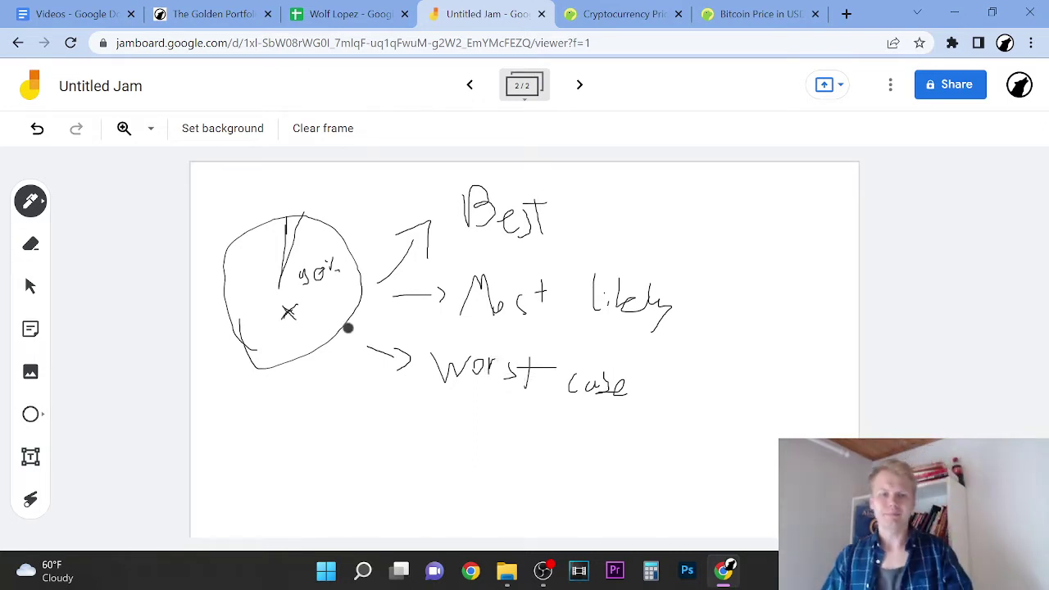
Bracket the pie chart's X and draw an arrow from "Best" to a divided circle containing a bracketed X and a percentage
{"action": "mouse_move", "coordinate": [279, 299]}
{"action": "left_mouse_down"}
{"action": "mouse_move", "coordinate": [275, 318]}
{"action": "mouse_move", "coordinate": [301, 334]}
{"action": "left_mouse_up"}
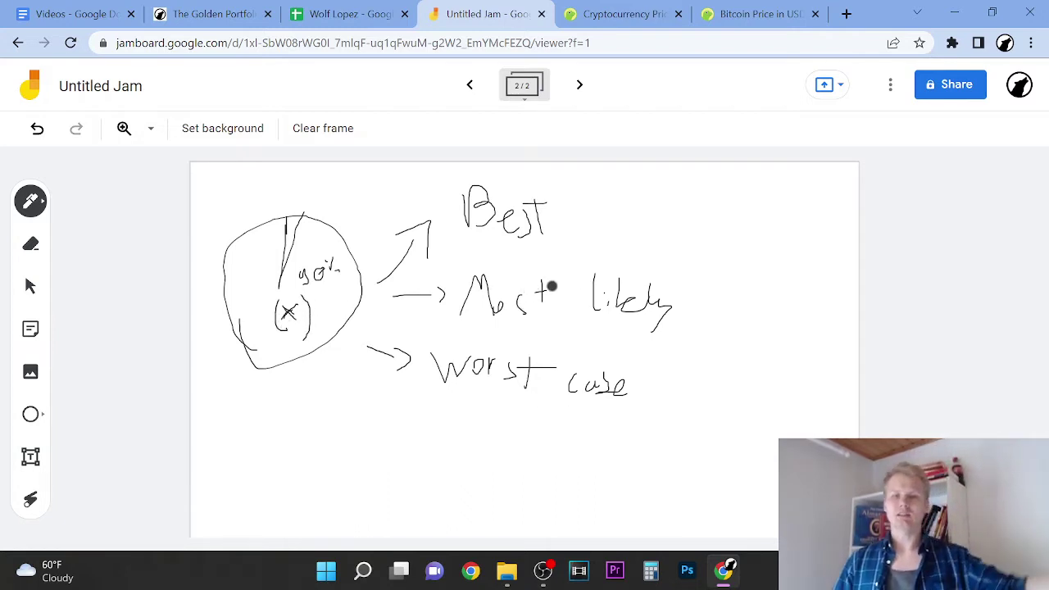
{"action": "mouse_move", "coordinate": [582, 222]}
{"action": "left_mouse_down"}
{"action": "mouse_move", "coordinate": [646, 199]}
{"action": "mouse_move", "coordinate": [623, 238]}
{"action": "left_mouse_up"}
{"action": "mouse_move", "coordinate": [712, 218]}
{"action": "left_mouse_down"}
{"action": "mouse_move", "coordinate": [810, 235]}
{"action": "mouse_move", "coordinate": [732, 245]}
{"action": "left_mouse_up"}
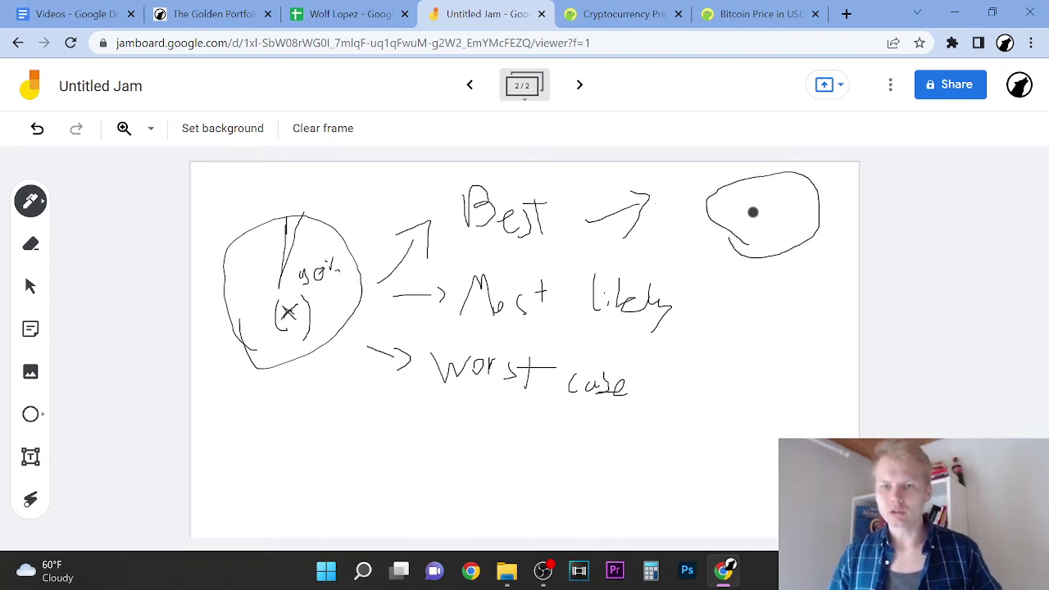
{"action": "mouse_move", "coordinate": [760, 174]}
{"action": "left_mouse_down"}
{"action": "mouse_move", "coordinate": [773, 230]}
{"action": "mouse_move", "coordinate": [800, 202]}
{"action": "mouse_move", "coordinate": [791, 212]}
{"action": "left_mouse_up"}
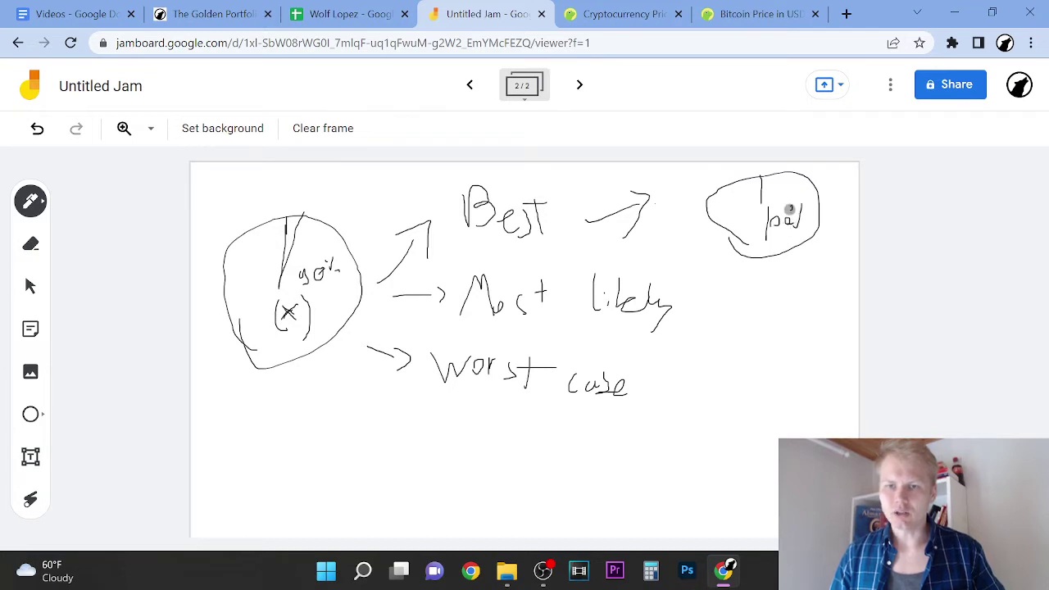
{"action": "mouse_move", "coordinate": [721, 200]}
{"action": "left_mouse_down"}
{"action": "mouse_move", "coordinate": [728, 215]}
{"action": "mouse_move", "coordinate": [743, 212]}
{"action": "left_mouse_up"}
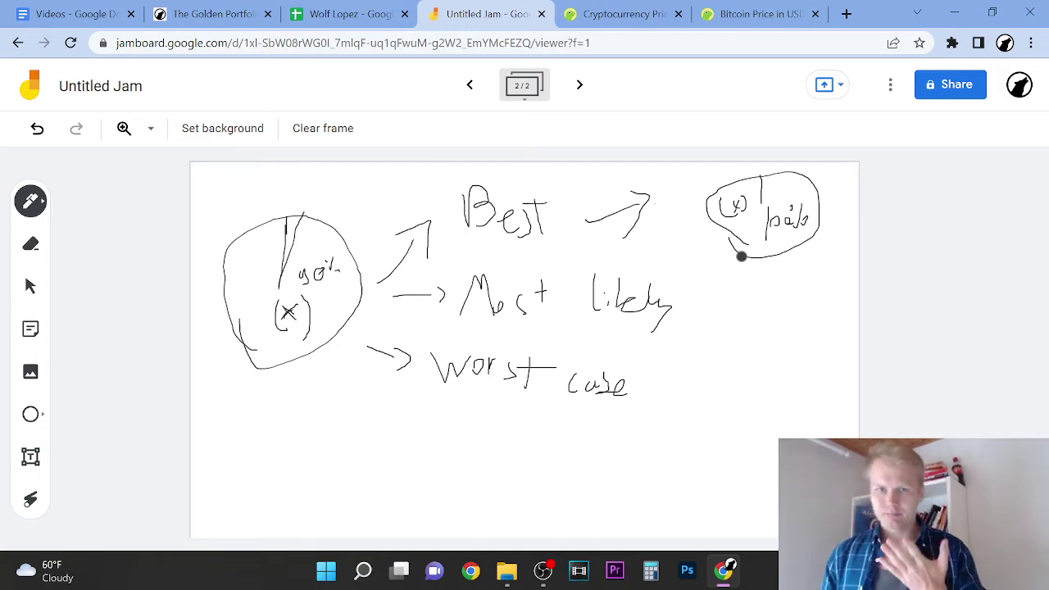
View the Bitcoin price chart on CoinGecko, then return to the Jamboard frame
{"action": "left_click", "coordinate": [752, 14]}
{"action": "scroll", "coordinate": [648, 169], "scroll_direction": "down", "scroll_amount": 5}
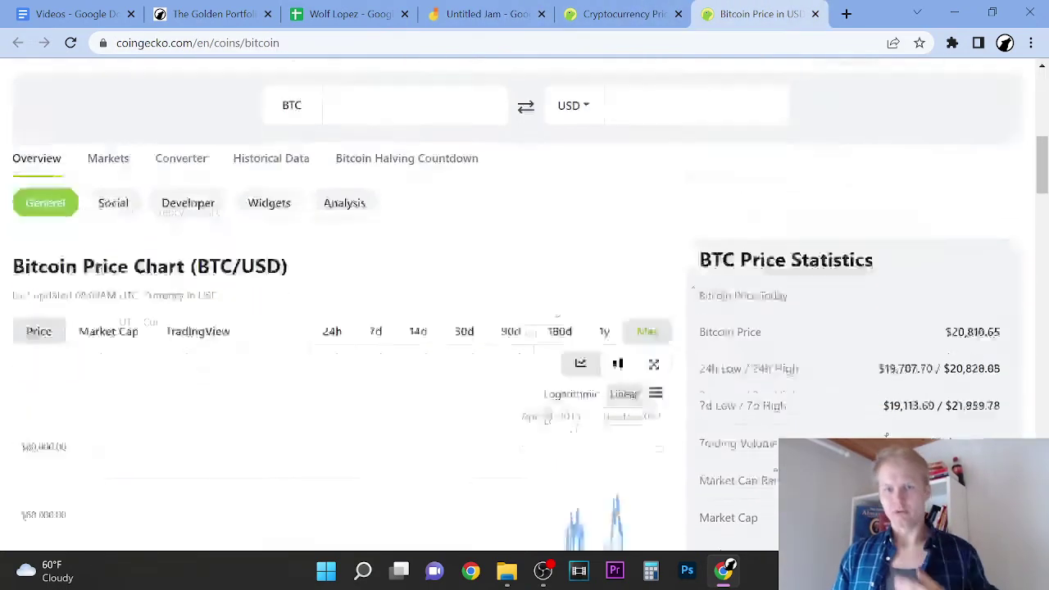
{"action": "left_click", "coordinate": [484, 13]}
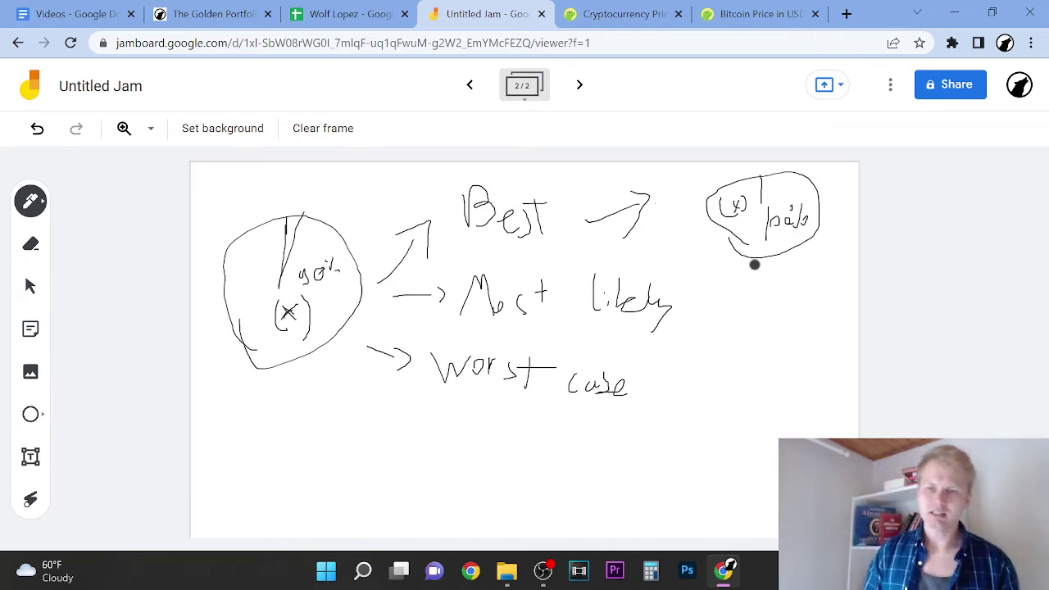
Draw an arrow down from the "Best" circle to another circle with a thin slice and a handwritten percentage
{"action": "mouse_move", "coordinate": [813, 249]}
{"action": "left_mouse_down"}
{"action": "mouse_move", "coordinate": [823, 297]}
{"action": "mouse_move", "coordinate": [844, 294]}
{"action": "left_mouse_up"}
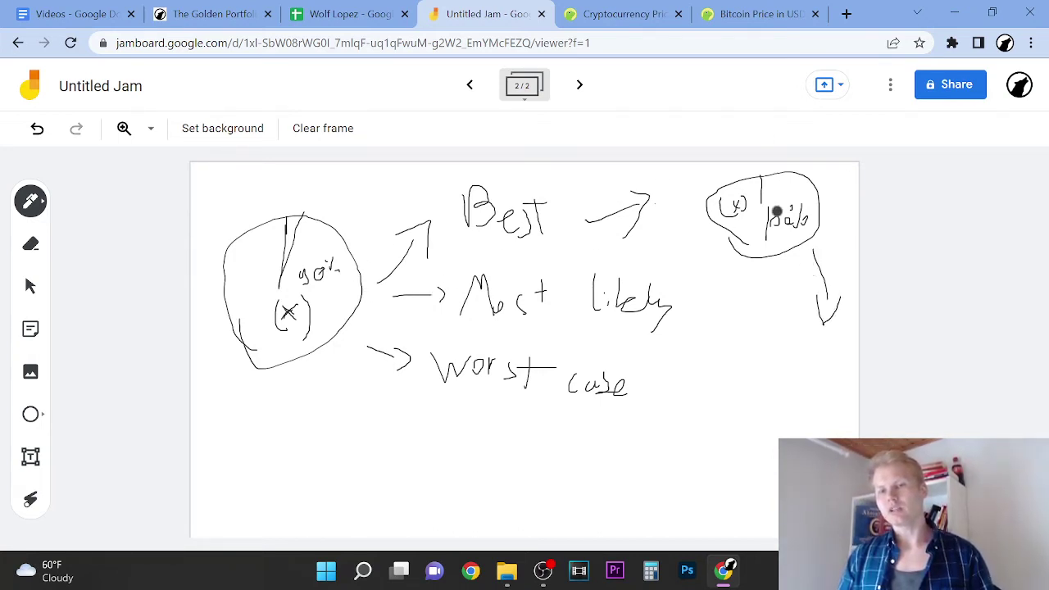
{"action": "mouse_move", "coordinate": [766, 398]}
{"action": "left_mouse_down"}
{"action": "mouse_move", "coordinate": [847, 429]}
{"action": "mouse_move", "coordinate": [782, 432]}
{"action": "left_mouse_up"}
{"action": "mouse_move", "coordinate": [810, 351]}
{"action": "left_mouse_down"}
{"action": "mouse_move", "coordinate": [798, 408]}
{"action": "mouse_move", "coordinate": [824, 388]}
{"action": "mouse_move", "coordinate": [822, 402]}
{"action": "mouse_move", "coordinate": [833, 384]}
{"action": "mouse_move", "coordinate": [846, 401]}
{"action": "left_mouse_up"}
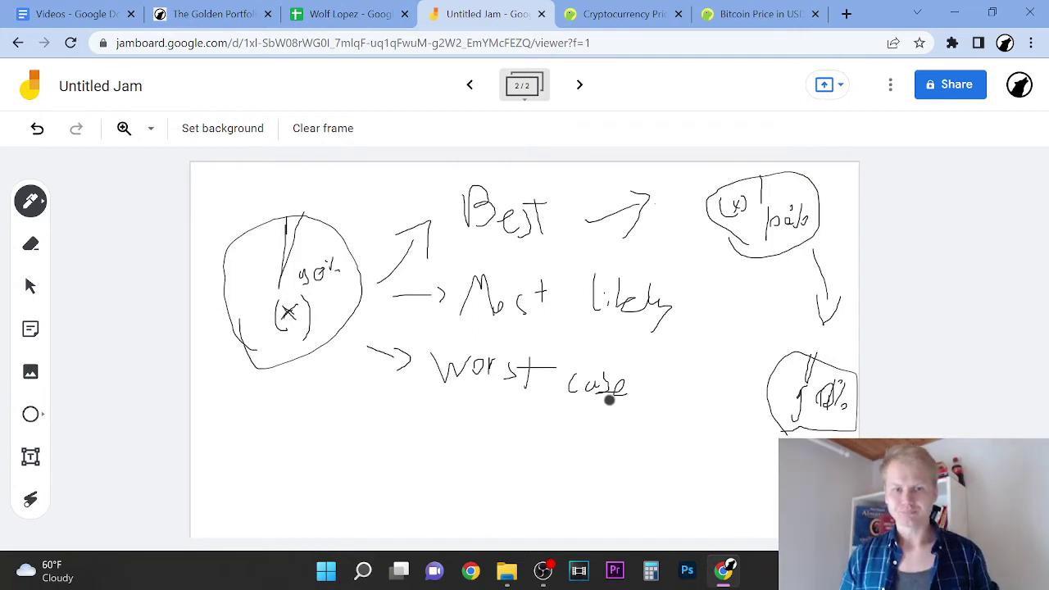
Draw an arrow down from "Most likely" with a scribbled X beneath it, and undo the scribbled X
{"action": "left_click_drag", "start_coordinate": [691, 321], "coordinate": [712, 366]}
{"action": "mouse_move", "coordinate": [696, 405]}
{"action": "left_mouse_down"}
{"action": "mouse_move", "coordinate": [713, 413]}
{"action": "mouse_move", "coordinate": [699, 428]}
{"action": "mouse_move", "coordinate": [721, 436]}
{"action": "mouse_move", "coordinate": [711, 396]}
{"action": "mouse_move", "coordinate": [727, 432]}
{"action": "left_mouse_up"}
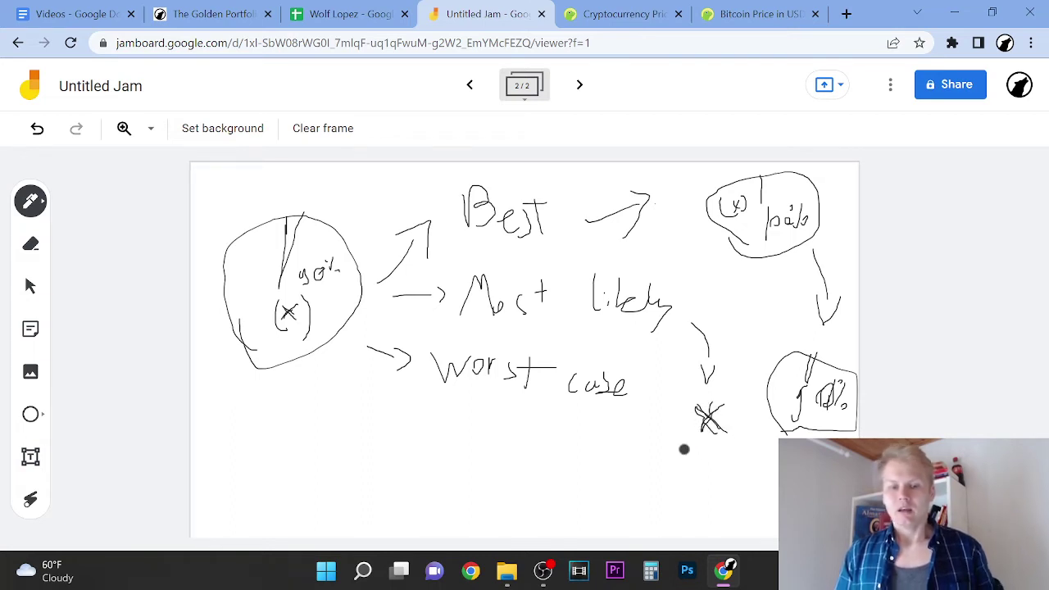
{"action": "key", "text": "ctrl+z"}
{"action": "key", "text": "ctrl+z"}
{"action": "key", "text": "ctrl+z"}
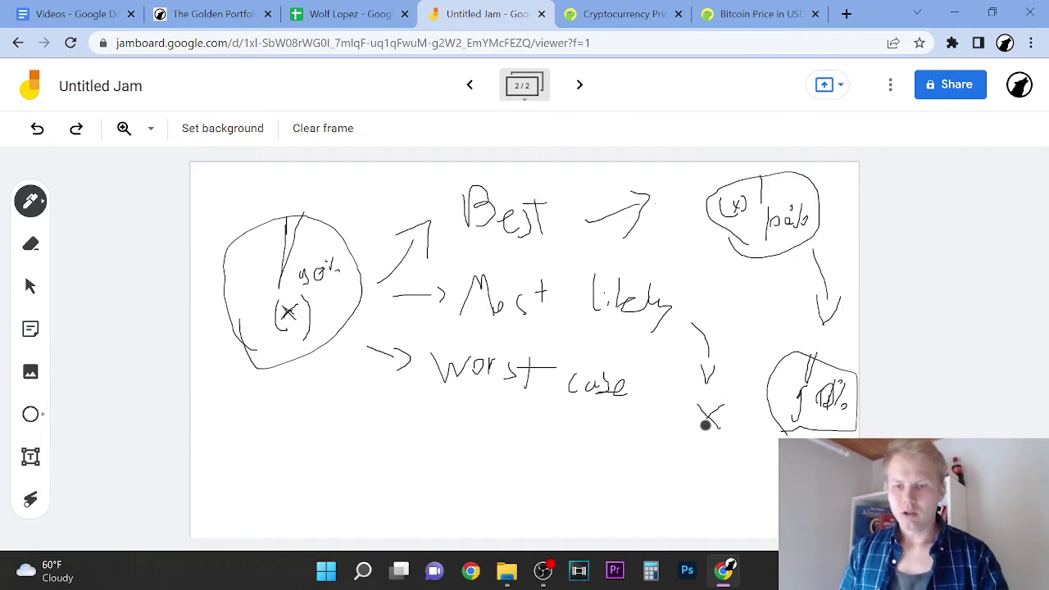
{"action": "key", "text": "ctrl+z"}
{"action": "key", "text": "ctrl+z"}
Draw a circled X below the "Most likely" arrow, with arrows from it to "Worst case" and up to the "Best" circle
{"action": "mouse_move", "coordinate": [701, 426]}
{"action": "left_mouse_down"}
{"action": "mouse_move", "coordinate": [711, 405]}
{"action": "mouse_move", "coordinate": [707, 416]}
{"action": "mouse_move", "coordinate": [721, 427]}
{"action": "left_mouse_up"}
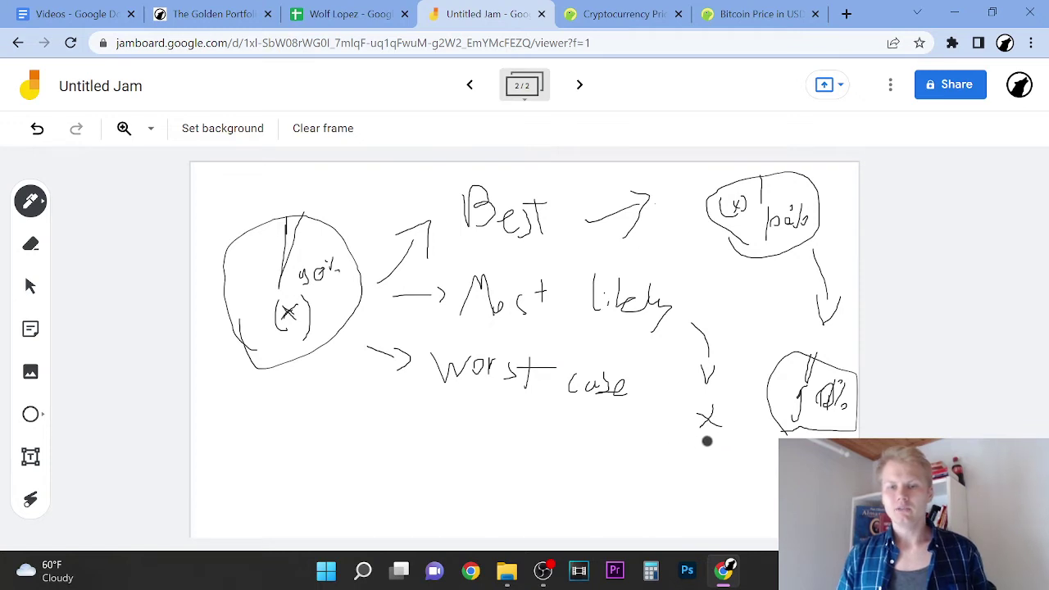
{"action": "mouse_move", "coordinate": [704, 438]}
{"action": "left_mouse_down"}
{"action": "mouse_move", "coordinate": [693, 421]}
{"action": "mouse_move", "coordinate": [728, 426]}
{"action": "mouse_move", "coordinate": [701, 436]}
{"action": "left_mouse_up"}
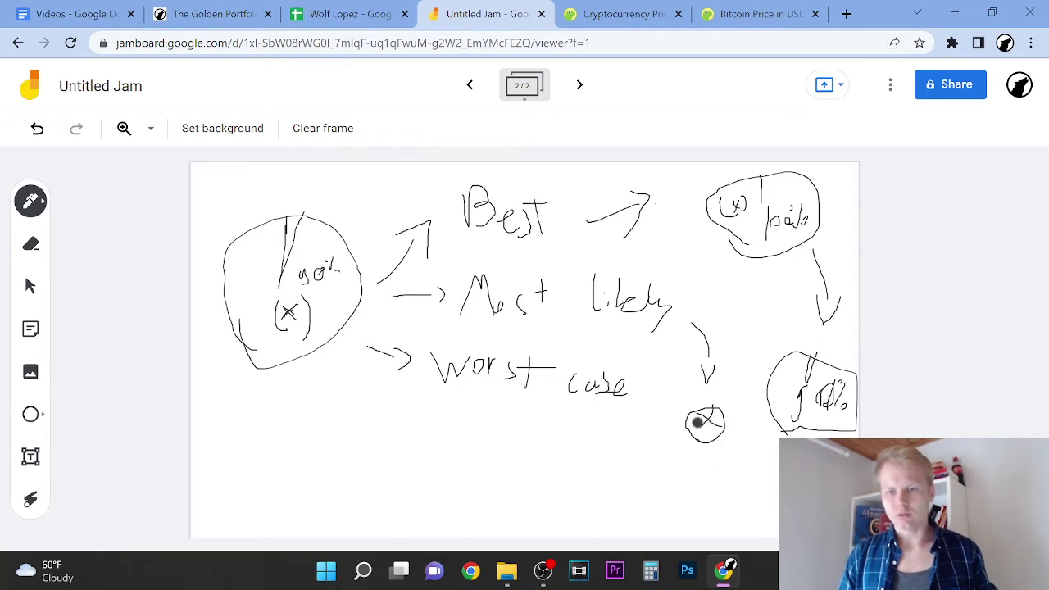
{"action": "mouse_move", "coordinate": [682, 422]}
{"action": "left_mouse_down"}
{"action": "mouse_move", "coordinate": [647, 412]}
{"action": "mouse_move", "coordinate": [658, 416]}
{"action": "left_mouse_up"}
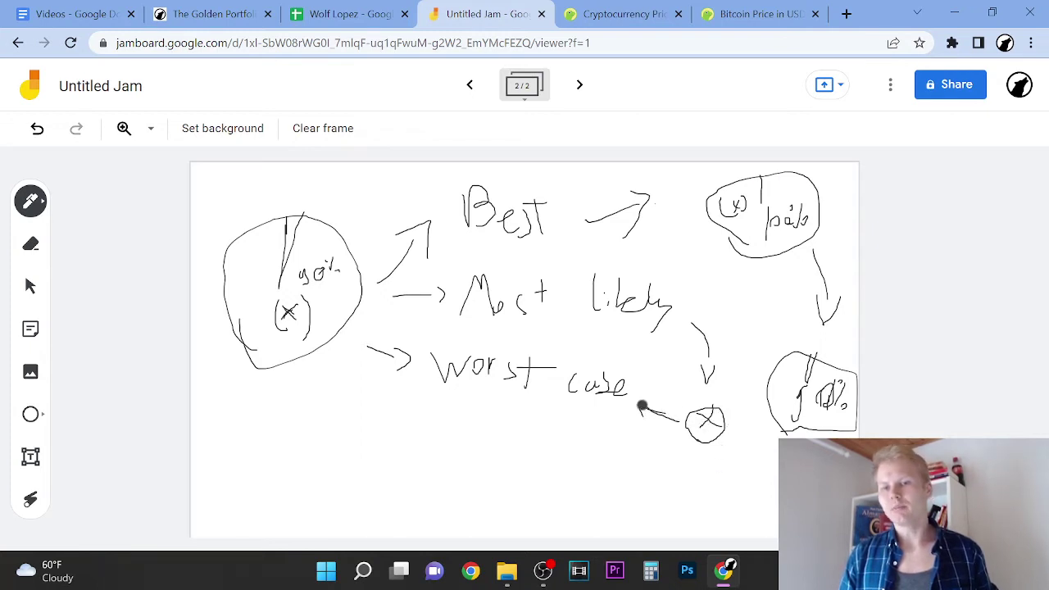
{"action": "mouse_move", "coordinate": [733, 410]}
{"action": "left_mouse_down"}
{"action": "mouse_move", "coordinate": [749, 369]}
{"action": "mouse_move", "coordinate": [743, 280]}
{"action": "mouse_move", "coordinate": [754, 274]}
{"action": "mouse_move", "coordinate": [762, 305]}
{"action": "left_mouse_up"}
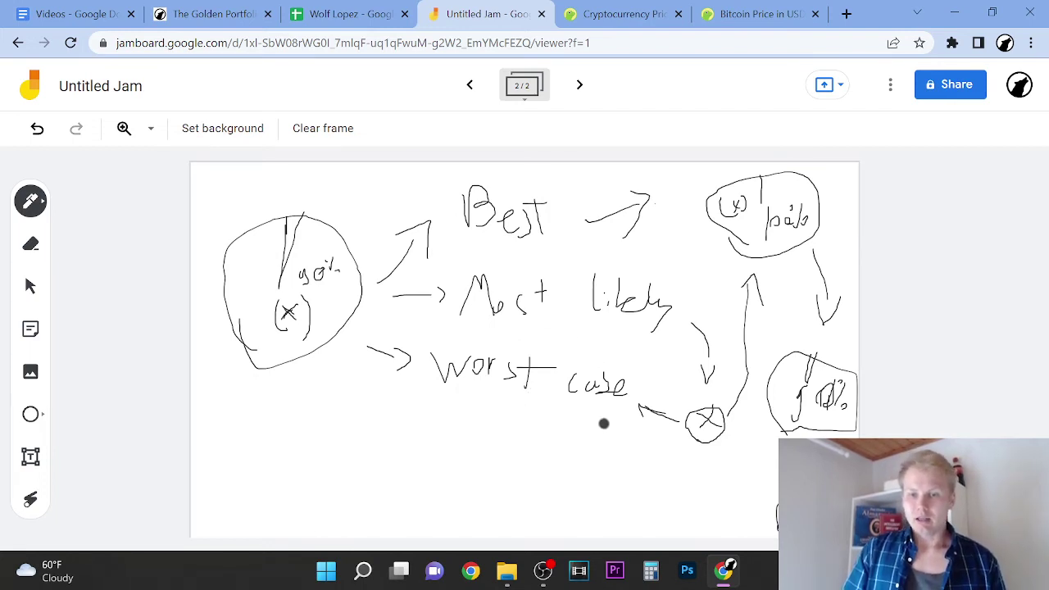
Draw a curved arrow from "Worst case" down towards the frame's lower right corner, undoing the stray strokes
{"action": "mouse_move", "coordinate": [604, 423]}
{"action": "left_mouse_down"}
{"action": "mouse_move", "coordinate": [717, 510]}
{"action": "mouse_move", "coordinate": [775, 534]}
{"action": "left_mouse_up"}
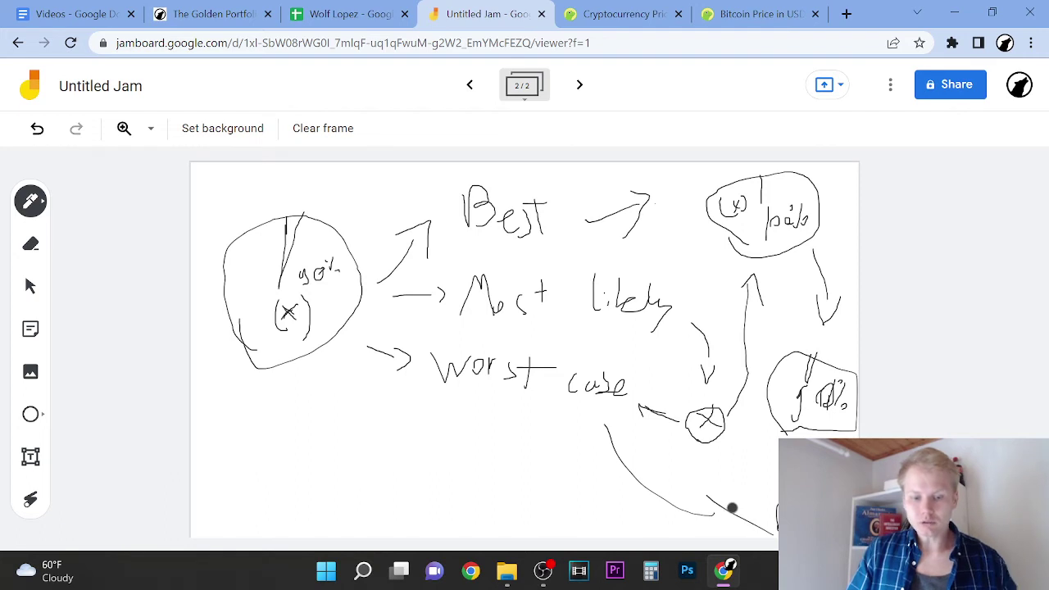
{"action": "key", "text": "ctrl+z"}
{"action": "left_click_drag", "start_coordinate": [707, 497], "coordinate": [679, 522]}
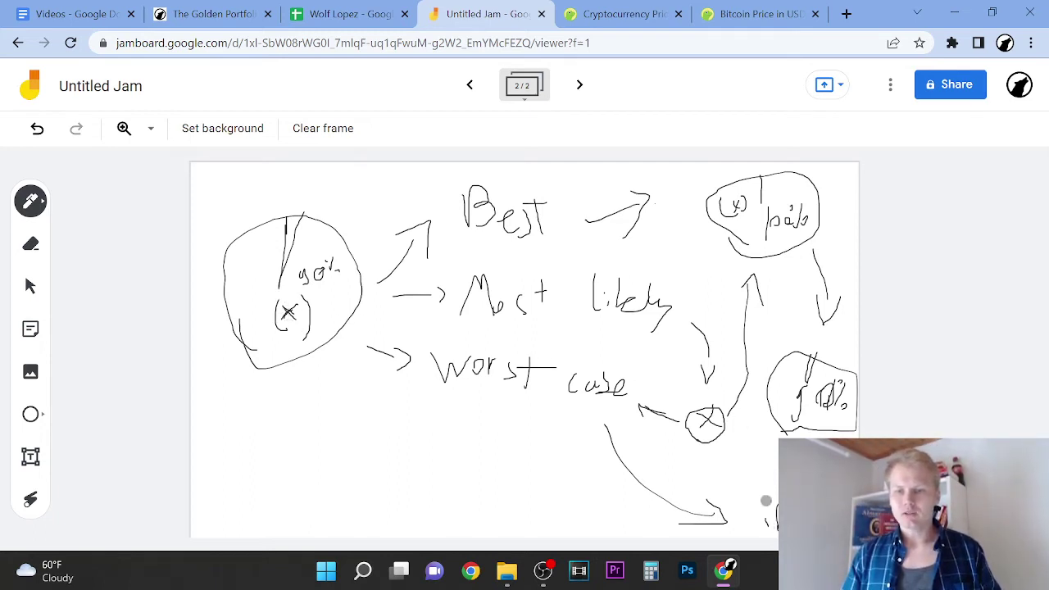
{"action": "left_click_drag", "start_coordinate": [775, 533], "coordinate": [765, 512]}
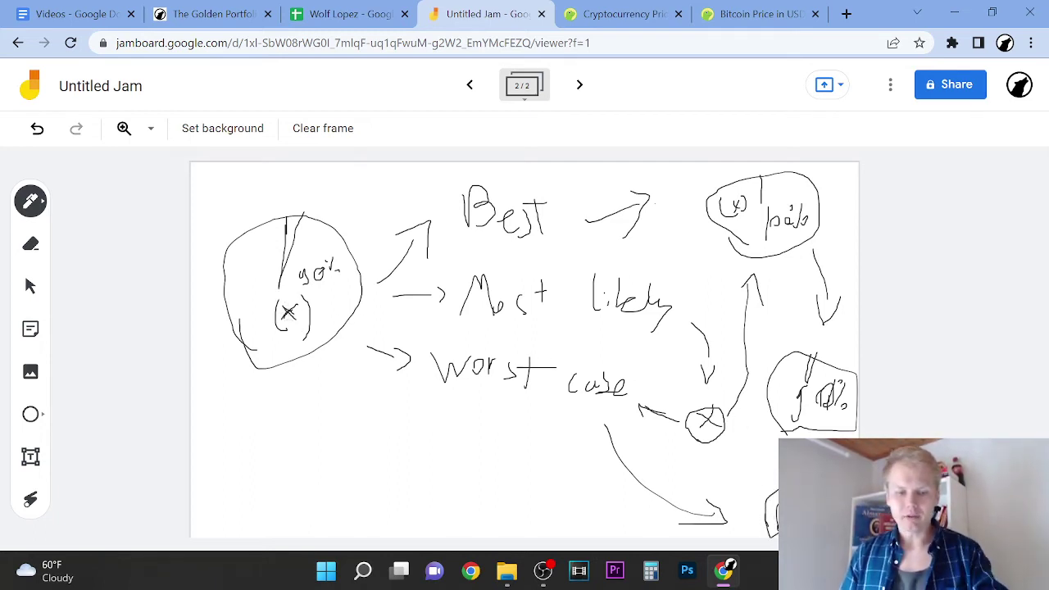
{"action": "key", "text": "ctrl+z"}
Write "99%" below the pie chart and outline it with a cloud shape
{"action": "mouse_move", "coordinate": [292, 457]}
{"action": "left_mouse_down"}
{"action": "mouse_move", "coordinate": [270, 499]}
{"action": "mouse_move", "coordinate": [261, 484]}
{"action": "left_mouse_up"}
{"action": "left_click_drag", "start_coordinate": [323, 451], "coordinate": [305, 503]}
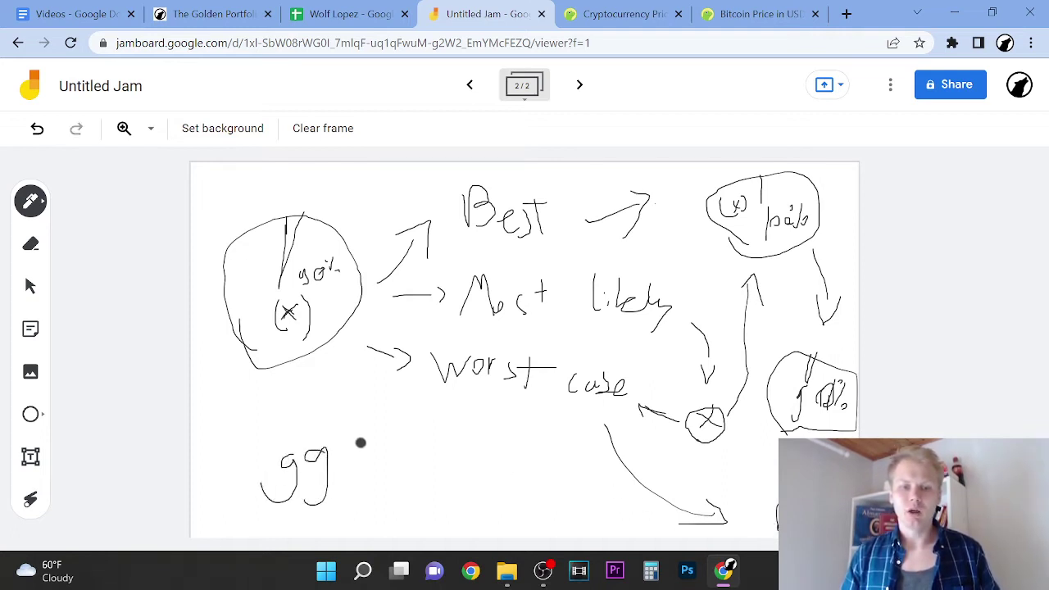
{"action": "left_click_drag", "start_coordinate": [348, 450], "coordinate": [368, 488]}
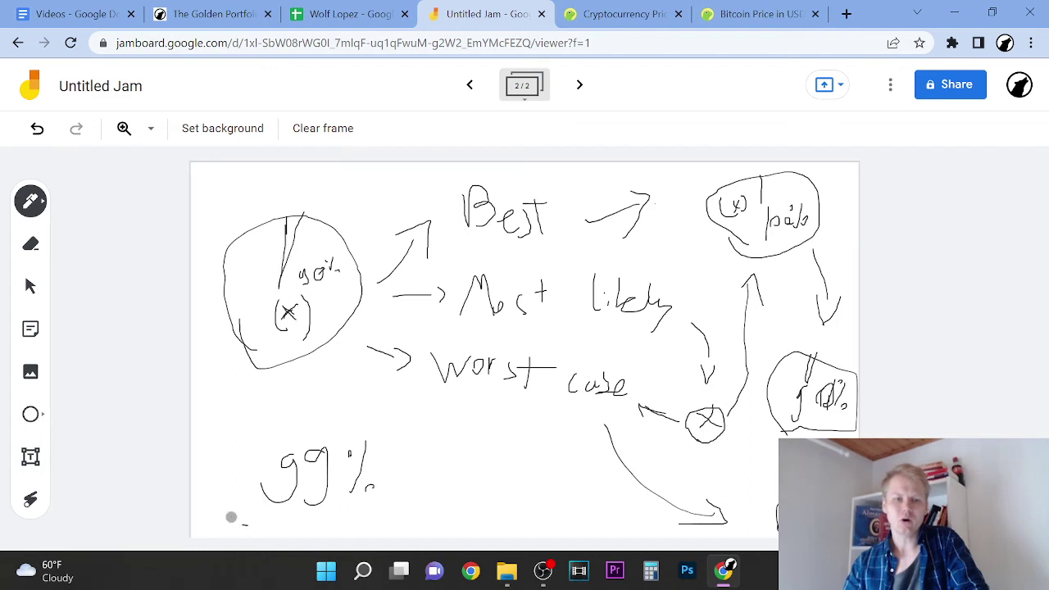
{"action": "mouse_move", "coordinate": [246, 523]}
{"action": "left_mouse_down"}
{"action": "mouse_move", "coordinate": [258, 450]}
{"action": "mouse_move", "coordinate": [344, 420]}
{"action": "mouse_move", "coordinate": [428, 447]}
{"action": "mouse_move", "coordinate": [392, 518]}
{"action": "mouse_move", "coordinate": [214, 505]}
{"action": "left_mouse_up"}
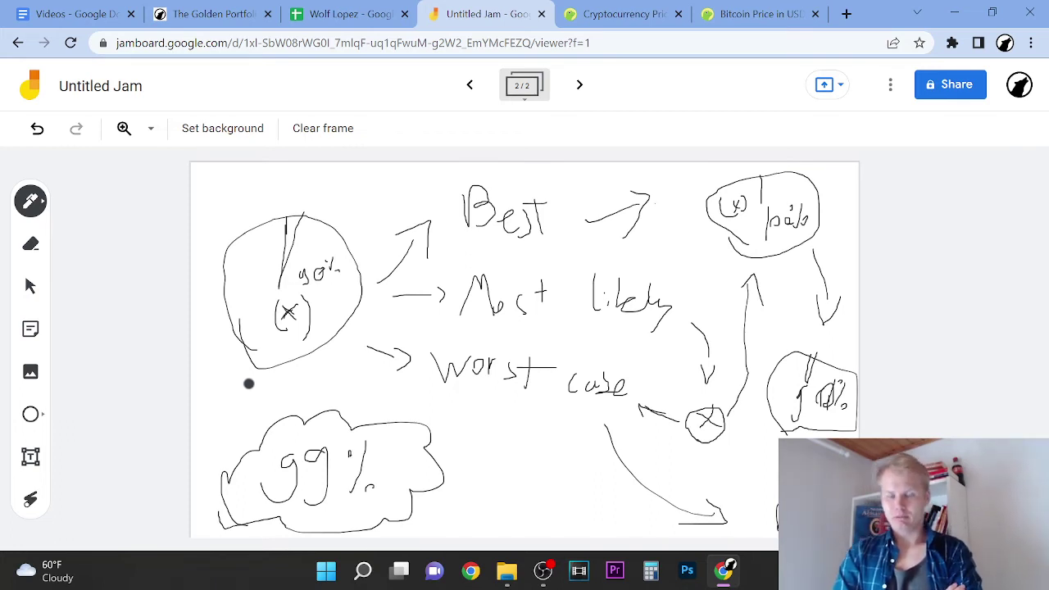
Add a blank third frame to the jam and briefly view The Golden Portfolio Membership page
{"action": "left_click", "coordinate": [580, 85]}
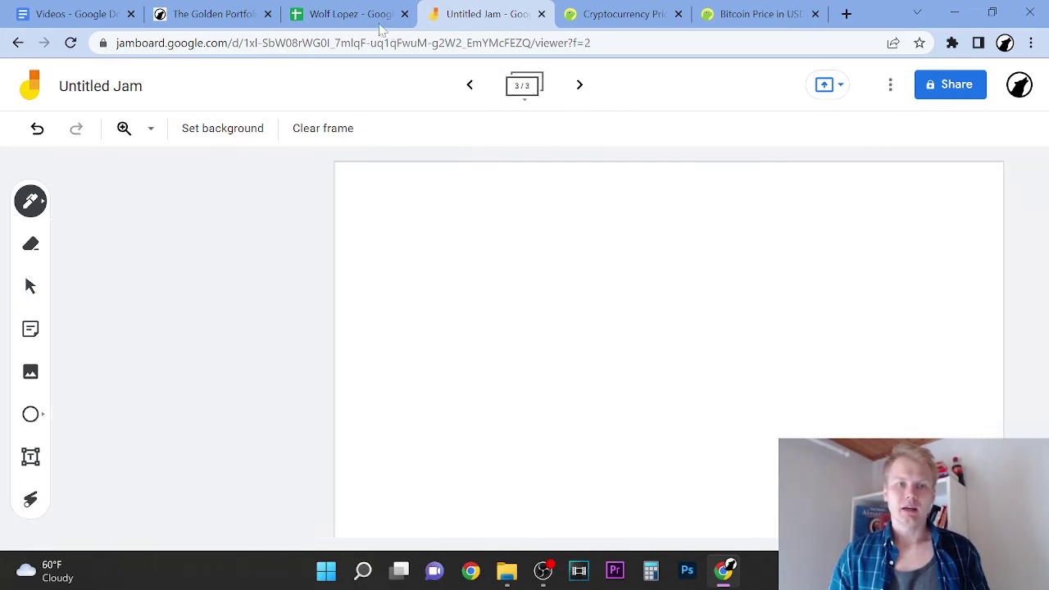
{"action": "left_click", "coordinate": [238, 14]}
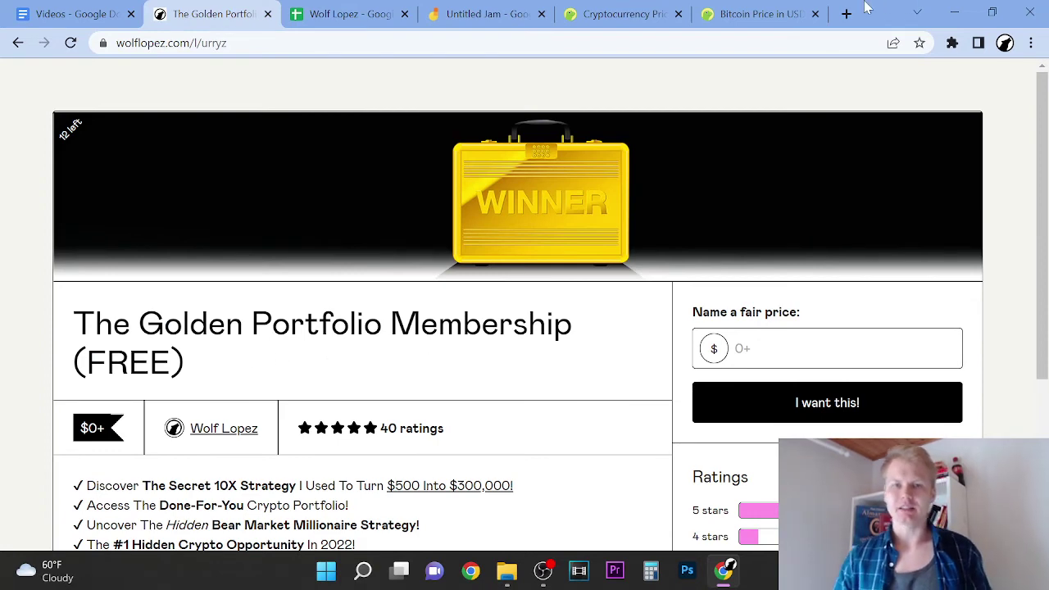
{"action": "left_click", "coordinate": [490, 12]}
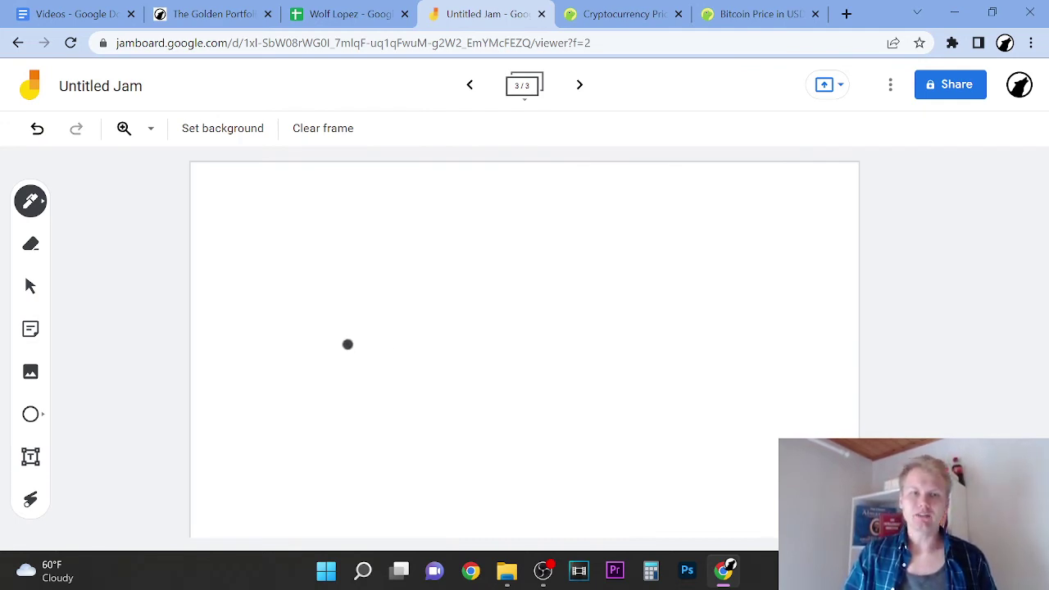
Write "Hr/Hr" as the first line on the blank frame, undoing the extra letters of a started "High"
{"action": "mouse_move", "coordinate": [315, 189]}
{"action": "left_mouse_down"}
{"action": "mouse_move", "coordinate": [315, 227]}
{"action": "mouse_move", "coordinate": [331, 207]}
{"action": "mouse_move", "coordinate": [357, 237]}
{"action": "left_mouse_up"}
{"action": "mouse_move", "coordinate": [389, 187]}
{"action": "left_mouse_down"}
{"action": "mouse_move", "coordinate": [391, 227]}
{"action": "mouse_move", "coordinate": [403, 233]}
{"action": "left_mouse_up"}
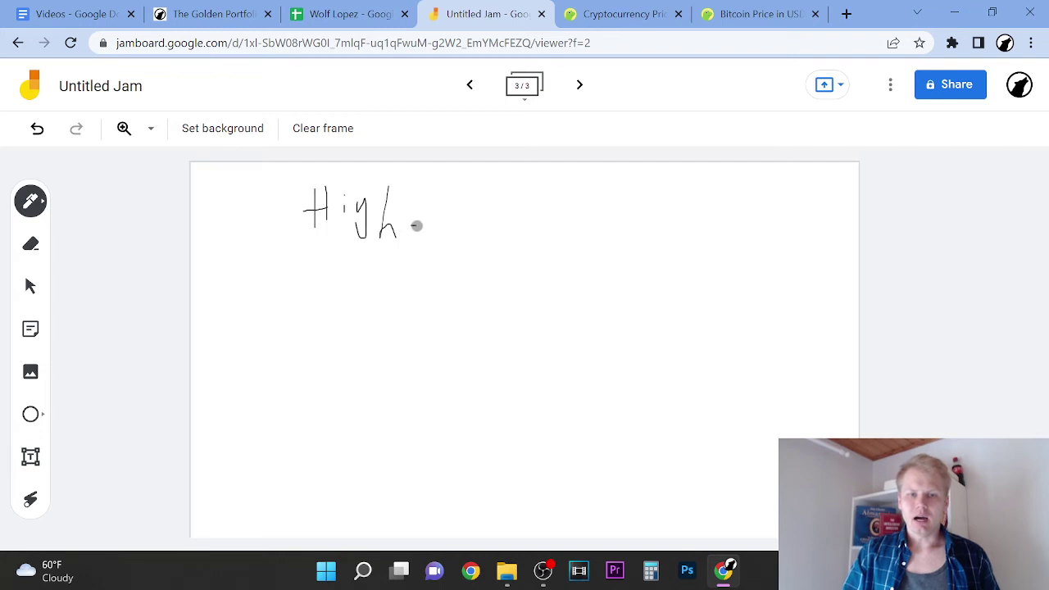
{"action": "key", "text": "ctrl+z"}
{"action": "key", "text": "ctrl+z"}
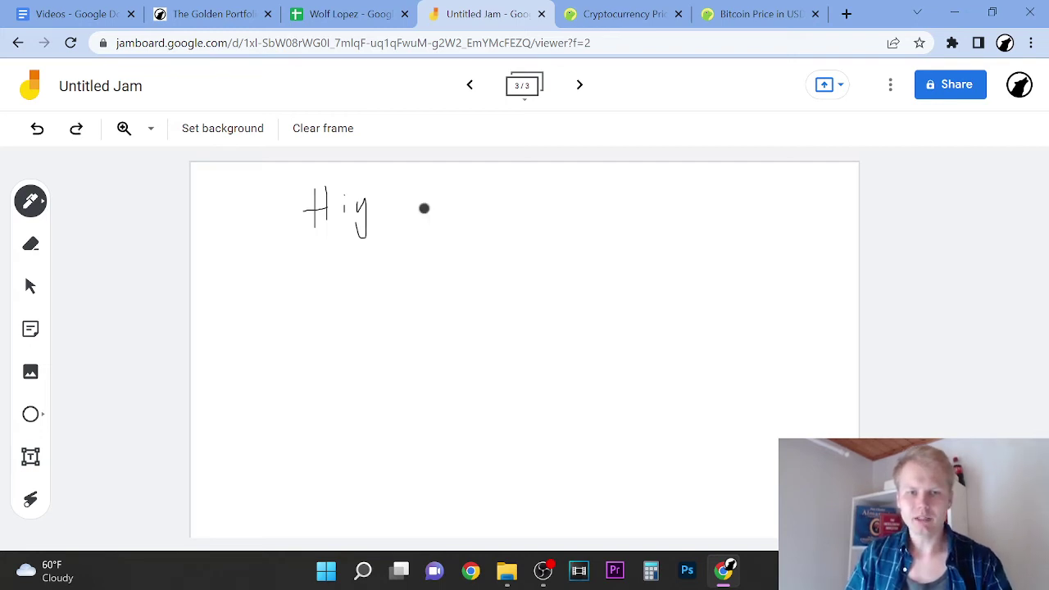
{"action": "key", "text": "ctrl+z"}
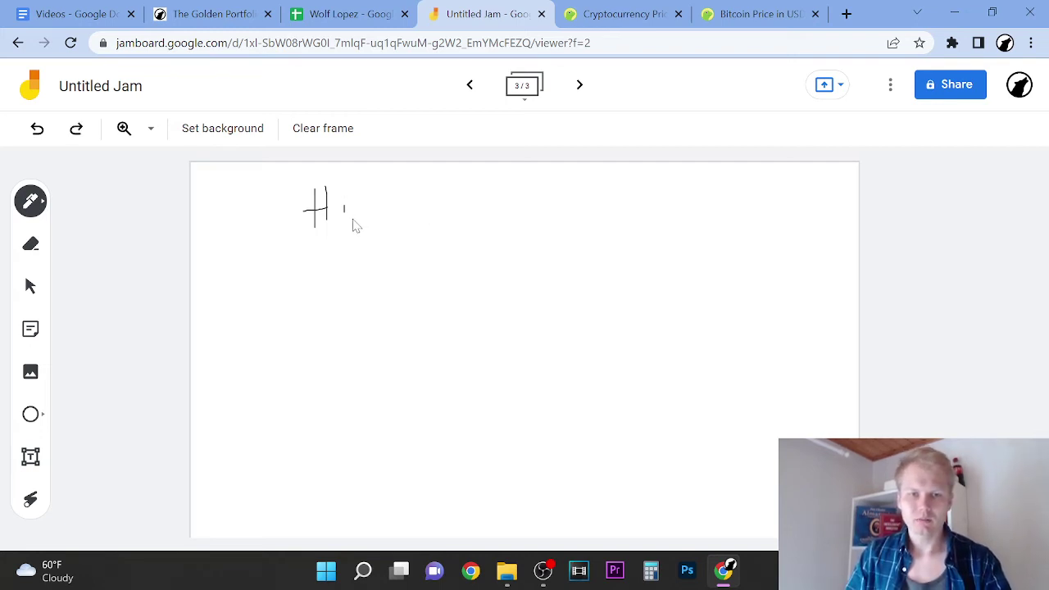
{"action": "mouse_move", "coordinate": [334, 212]}
{"action": "left_mouse_down"}
{"action": "mouse_move", "coordinate": [340, 222]}
{"action": "mouse_move", "coordinate": [348, 214]}
{"action": "mouse_move", "coordinate": [359, 250]}
{"action": "left_mouse_up"}
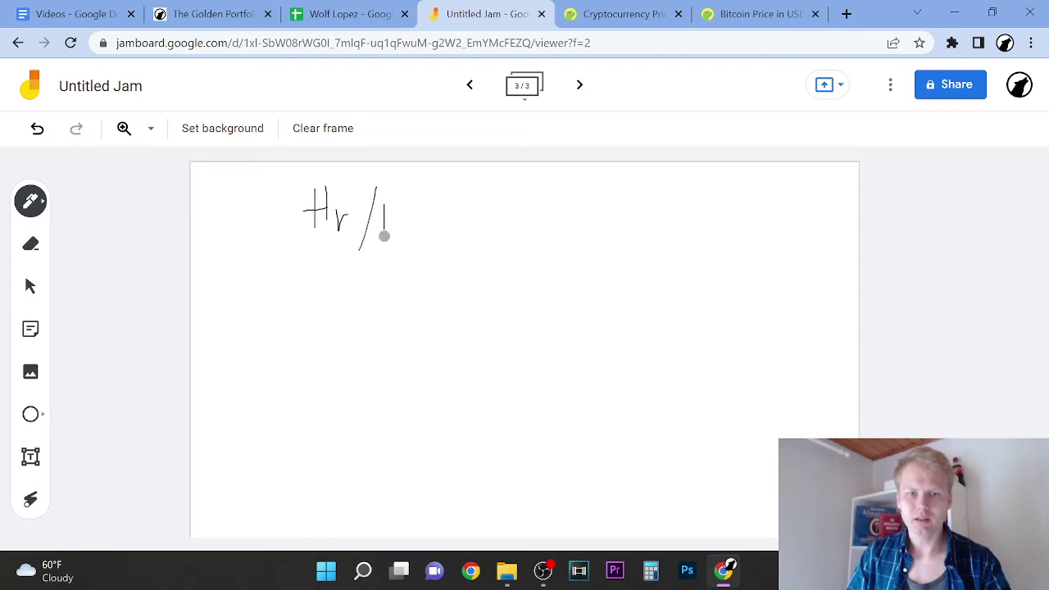
{"action": "left_click_drag", "start_coordinate": [396, 208], "coordinate": [397, 225]}
{"action": "mouse_move", "coordinate": [382, 209]}
{"action": "left_mouse_down"}
{"action": "mouse_move", "coordinate": [382, 226]}
{"action": "mouse_move", "coordinate": [423, 217]}
{"action": "left_mouse_up"}
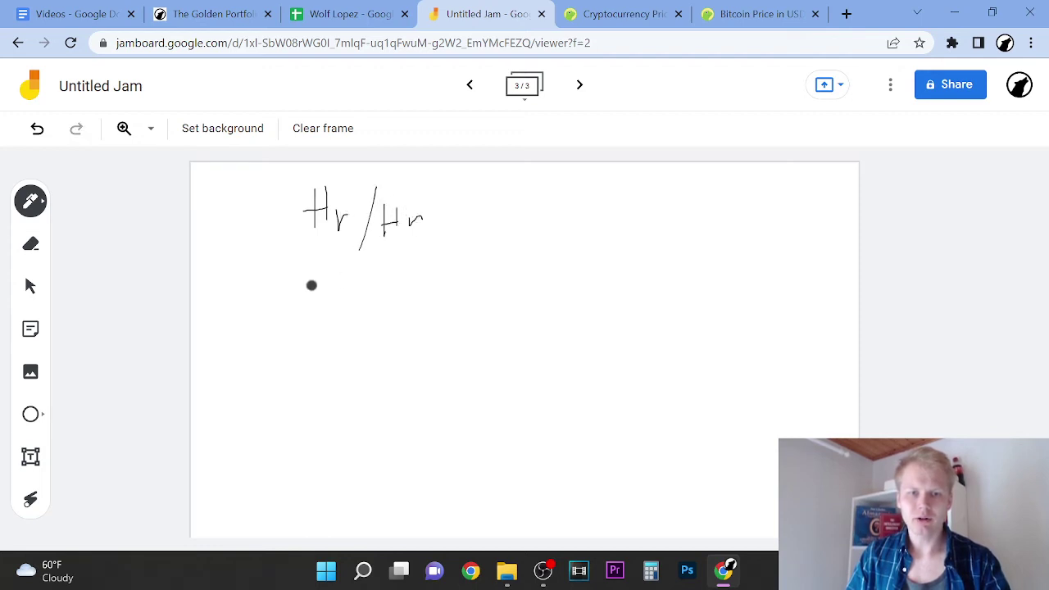
Write "Mr/Mr" and "Lr/Lr" as two more lines below "Hr/Hr"
{"action": "mouse_move", "coordinate": [309, 300]}
{"action": "left_mouse_down"}
{"action": "mouse_move", "coordinate": [310, 310]}
{"action": "mouse_move", "coordinate": [318, 295]}
{"action": "mouse_move", "coordinate": [346, 297]}
{"action": "mouse_move", "coordinate": [350, 323]}
{"action": "mouse_move", "coordinate": [391, 290]}
{"action": "mouse_move", "coordinate": [409, 300]}
{"action": "left_mouse_up"}
{"action": "left_click_drag", "start_coordinate": [346, 354], "coordinate": [325, 414]}
{"action": "mouse_move", "coordinate": [299, 355]}
{"action": "left_mouse_down"}
{"action": "mouse_move", "coordinate": [320, 389]}
{"action": "mouse_move", "coordinate": [334, 371]}
{"action": "mouse_move", "coordinate": [398, 383]}
{"action": "left_mouse_up"}
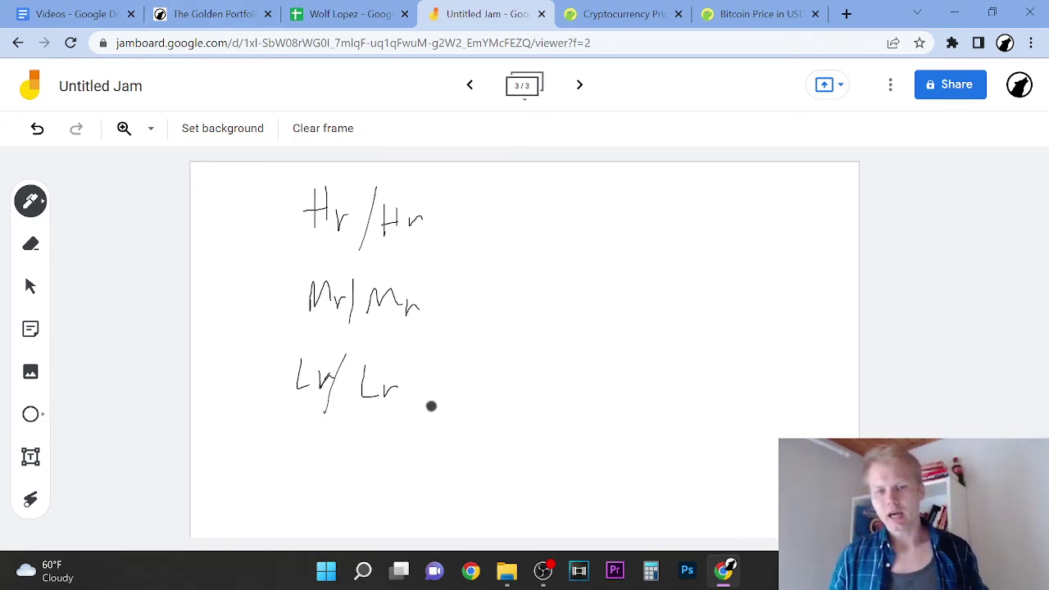
Draw a right-pointing arrow after each line, long for "Lr/Lr", medium for "Mr/Mr" and short for "Hr/Hr"
{"action": "mouse_move", "coordinate": [443, 399]}
{"action": "left_mouse_down"}
{"action": "mouse_move", "coordinate": [585, 386]}
{"action": "mouse_move", "coordinate": [583, 412]}
{"action": "left_mouse_up"}
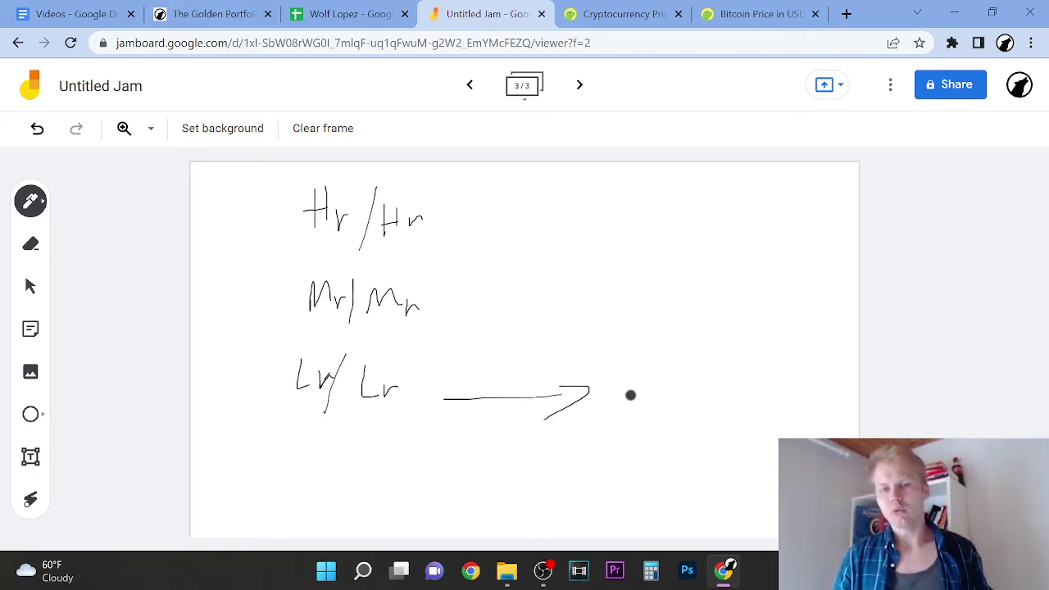
{"action": "mouse_move", "coordinate": [449, 312]}
{"action": "left_mouse_down"}
{"action": "mouse_move", "coordinate": [519, 313]}
{"action": "mouse_move", "coordinate": [496, 326]}
{"action": "left_mouse_up"}
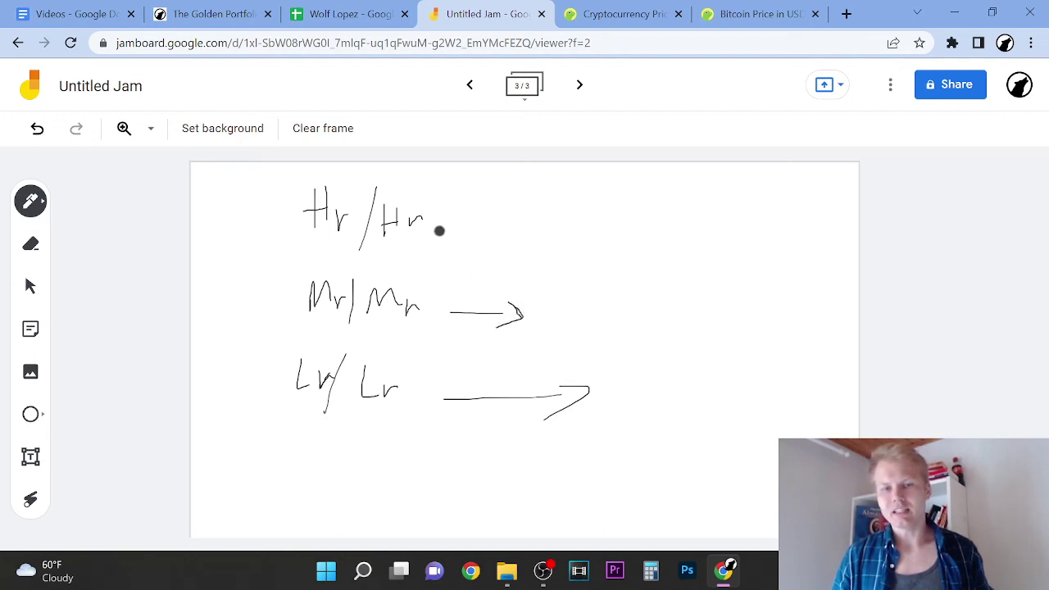
{"action": "mouse_move", "coordinate": [439, 231]}
{"action": "left_mouse_down"}
{"action": "mouse_move", "coordinate": [457, 224]}
{"action": "mouse_move", "coordinate": [461, 241]}
{"action": "left_mouse_up"}
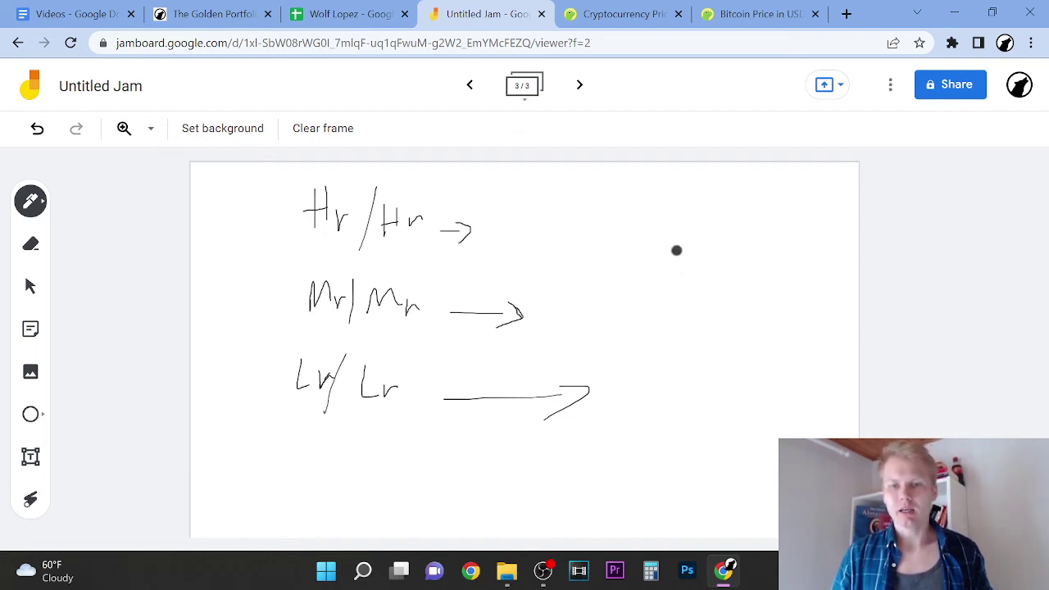
Draw a circle split in half with "50%" in its right half, and write "100-1000x" above the "Hr/Hr" arrow
{"action": "mouse_move", "coordinate": [675, 247]}
{"action": "left_mouse_down"}
{"action": "mouse_move", "coordinate": [747, 233]}
{"action": "mouse_move", "coordinate": [682, 251]}
{"action": "left_mouse_up"}
{"action": "left_click_drag", "start_coordinate": [701, 203], "coordinate": [711, 262]}
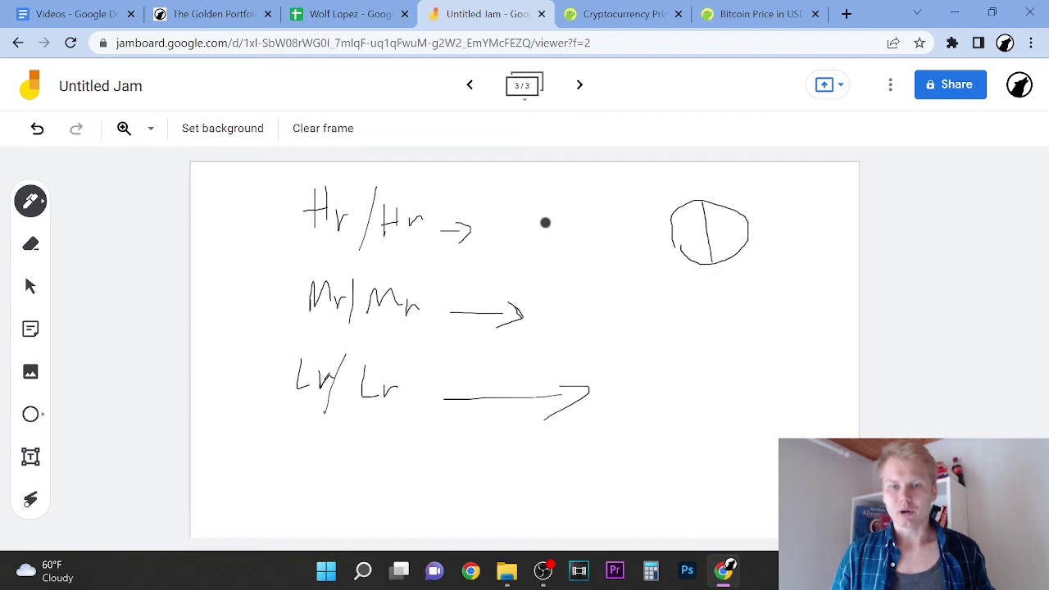
{"action": "mouse_move", "coordinate": [450, 178]}
{"action": "left_mouse_down"}
{"action": "mouse_move", "coordinate": [450, 197]}
{"action": "mouse_move", "coordinate": [467, 181]}
{"action": "mouse_move", "coordinate": [520, 195]}
{"action": "left_mouse_up"}
{"action": "left_click_drag", "start_coordinate": [529, 180], "coordinate": [574, 186]}
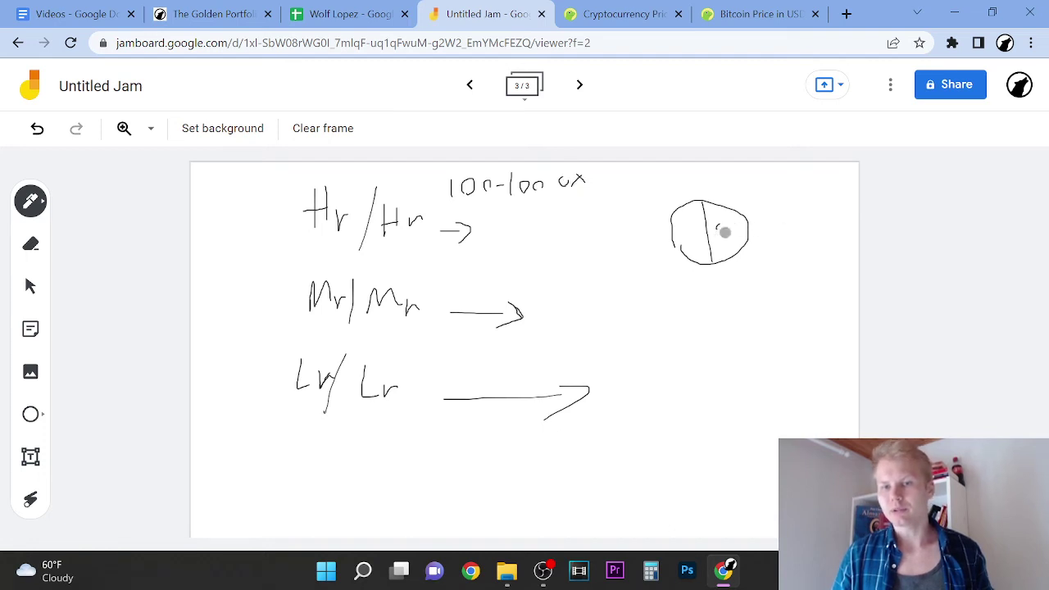
{"action": "mouse_move", "coordinate": [724, 225]}
{"action": "left_mouse_down"}
{"action": "mouse_move", "coordinate": [716, 238]}
{"action": "mouse_move", "coordinate": [731, 231]}
{"action": "left_mouse_up"}
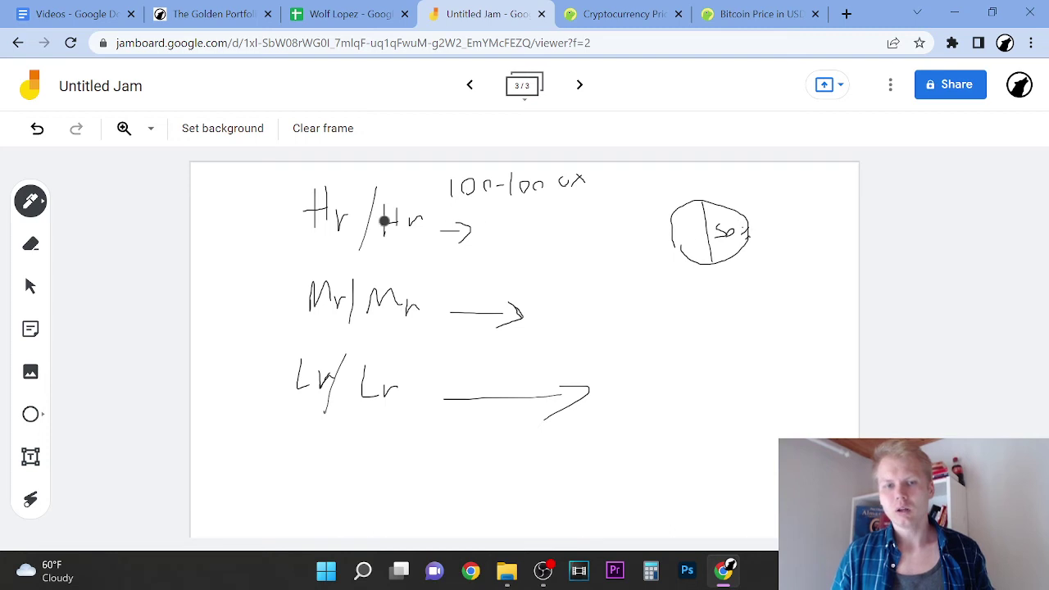
Label the three lines "Low", "Mid" and "High" in front of "Hr/Hr", "Mr/Mr" and "Lr/Lr", undoing stray strokes
{"action": "mouse_move", "coordinate": [220, 205]}
{"action": "left_mouse_down"}
{"action": "mouse_move", "coordinate": [227, 219]}
{"action": "mouse_move", "coordinate": [277, 208]}
{"action": "left_mouse_up"}
{"action": "key", "text": "ctrl+z"}
{"action": "key", "text": "ctrl+z"}
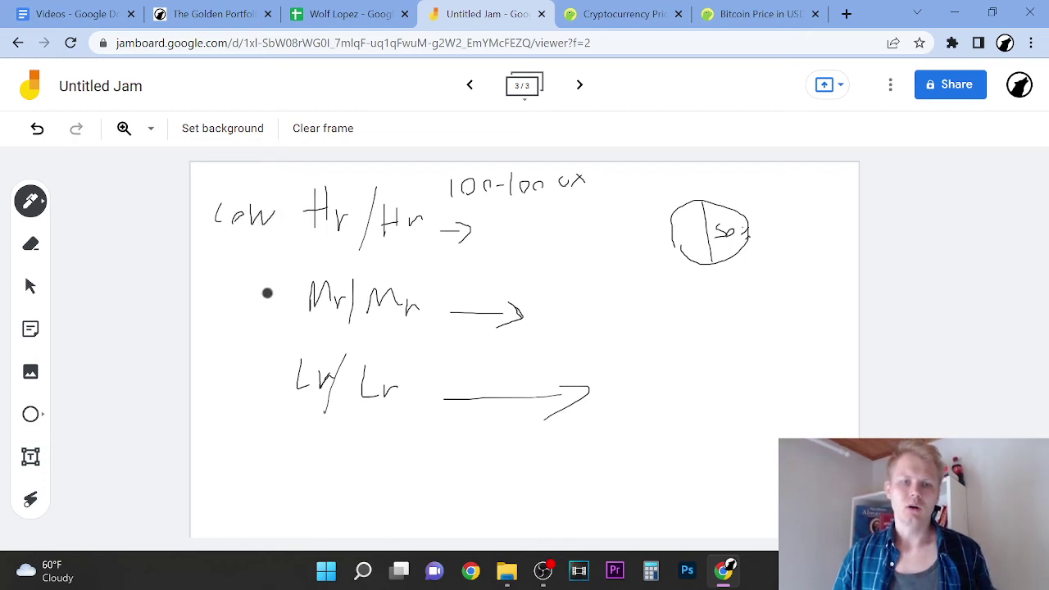
{"action": "mouse_move", "coordinate": [198, 313]}
{"action": "left_mouse_down"}
{"action": "mouse_move", "coordinate": [227, 284]}
{"action": "mouse_move", "coordinate": [234, 304]}
{"action": "mouse_move", "coordinate": [245, 282]}
{"action": "mouse_move", "coordinate": [244, 309]}
{"action": "left_mouse_up"}
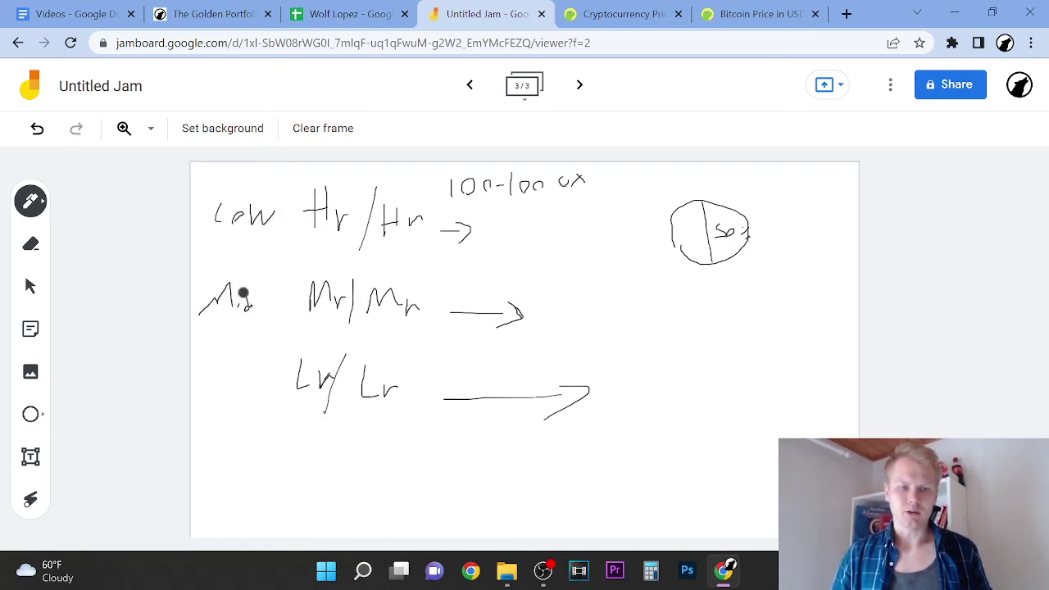
{"action": "left_click_drag", "start_coordinate": [211, 368], "coordinate": [205, 399]}
{"action": "mouse_move", "coordinate": [229, 367]}
{"action": "left_mouse_down"}
{"action": "mouse_move", "coordinate": [223, 386]}
{"action": "mouse_move", "coordinate": [249, 382]}
{"action": "mouse_move", "coordinate": [264, 393]}
{"action": "left_mouse_up"}
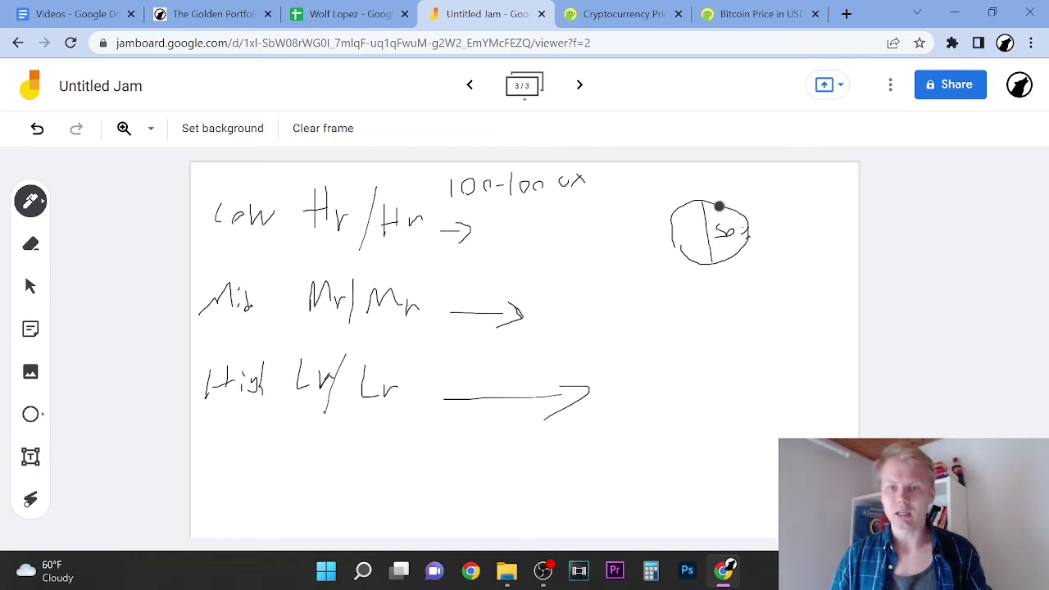
Draw a curved arrow from the circle's 50% half down towards the "Lr/Lr" arrow, and separate the labels and lines with a vertical divider and underlines
{"action": "mouse_move", "coordinate": [712, 206]}
{"action": "left_mouse_down"}
{"action": "mouse_move", "coordinate": [711, 241]}
{"action": "mouse_move", "coordinate": [775, 232]}
{"action": "mouse_move", "coordinate": [756, 421]}
{"action": "mouse_move", "coordinate": [636, 428]}
{"action": "mouse_move", "coordinate": [664, 437]}
{"action": "left_mouse_up"}
{"action": "mouse_move", "coordinate": [293, 189]}
{"action": "left_mouse_down"}
{"action": "mouse_move", "coordinate": [259, 426]}
{"action": "mouse_move", "coordinate": [458, 415]}
{"action": "left_mouse_up"}
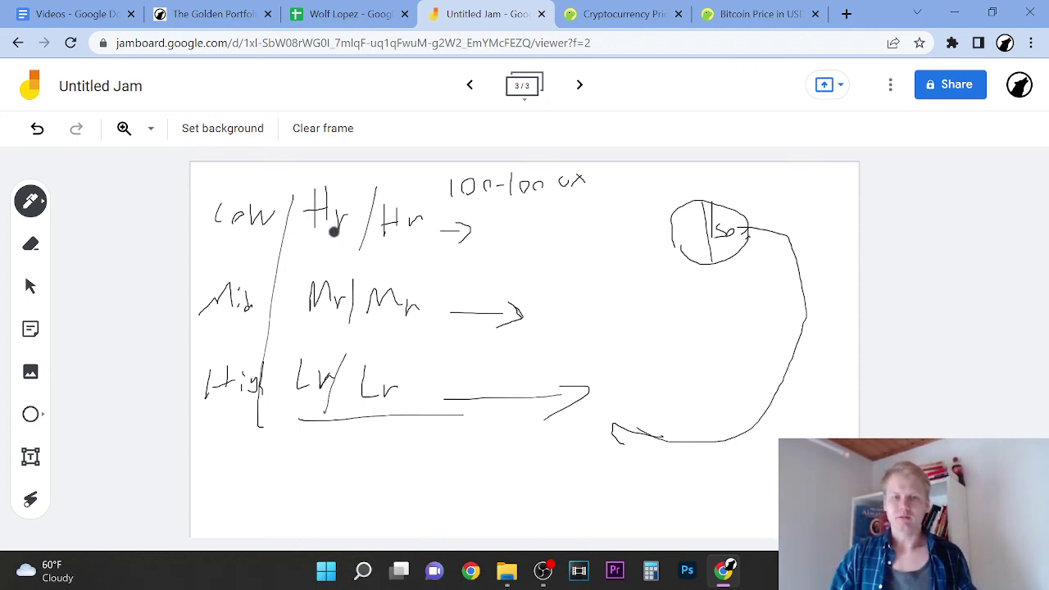
{"action": "left_click_drag", "start_coordinate": [314, 248], "coordinate": [420, 240]}
{"action": "left_click_drag", "start_coordinate": [307, 327], "coordinate": [444, 324]}
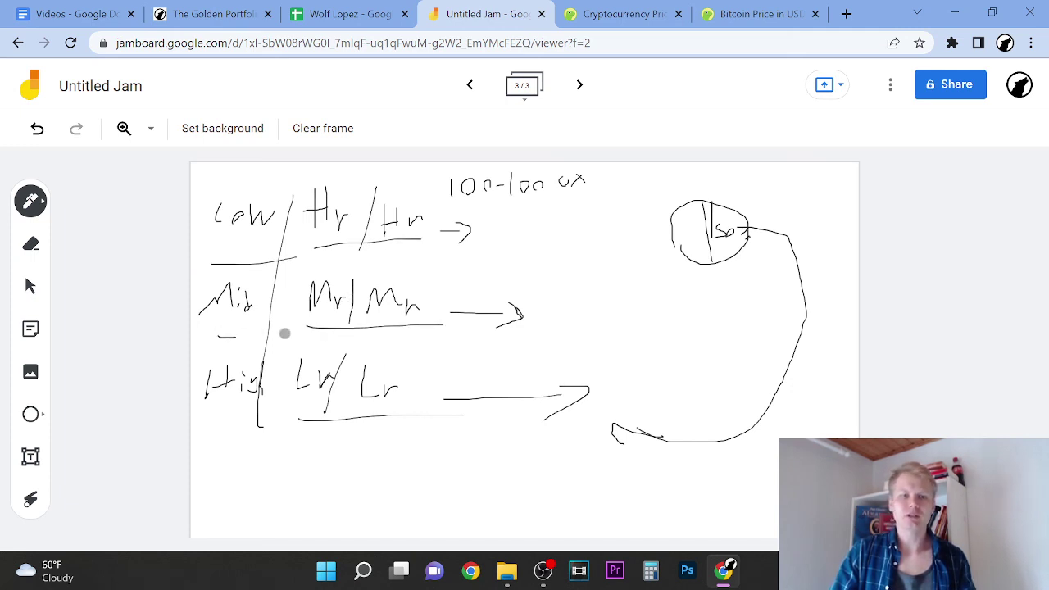
View The Golden Portfolio Membership page, checking back briefly on the jam's third frame
{"action": "left_click", "coordinate": [214, 14]}
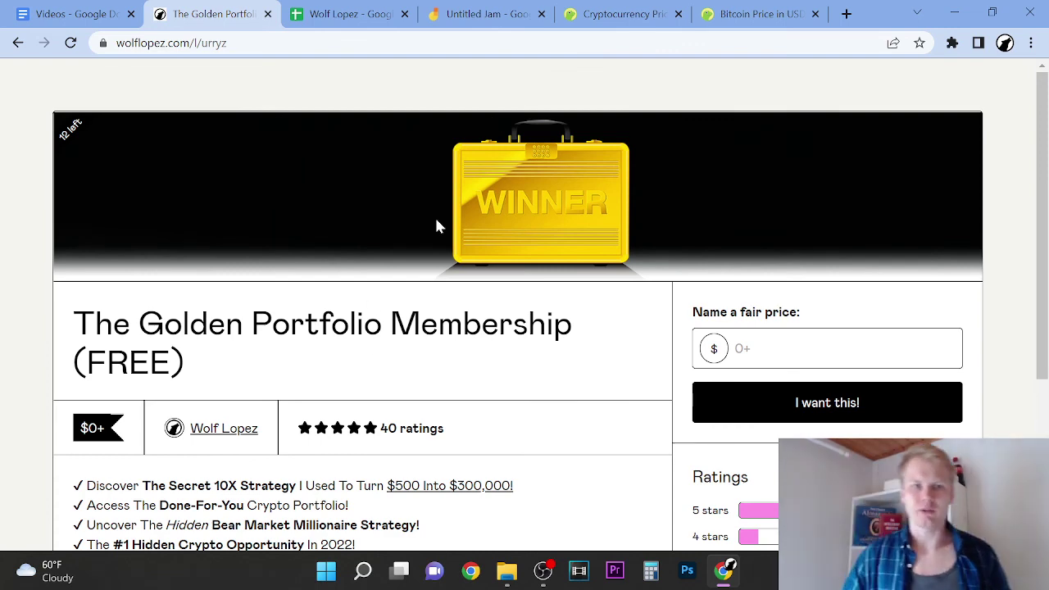
{"action": "left_click", "coordinate": [485, 11]}
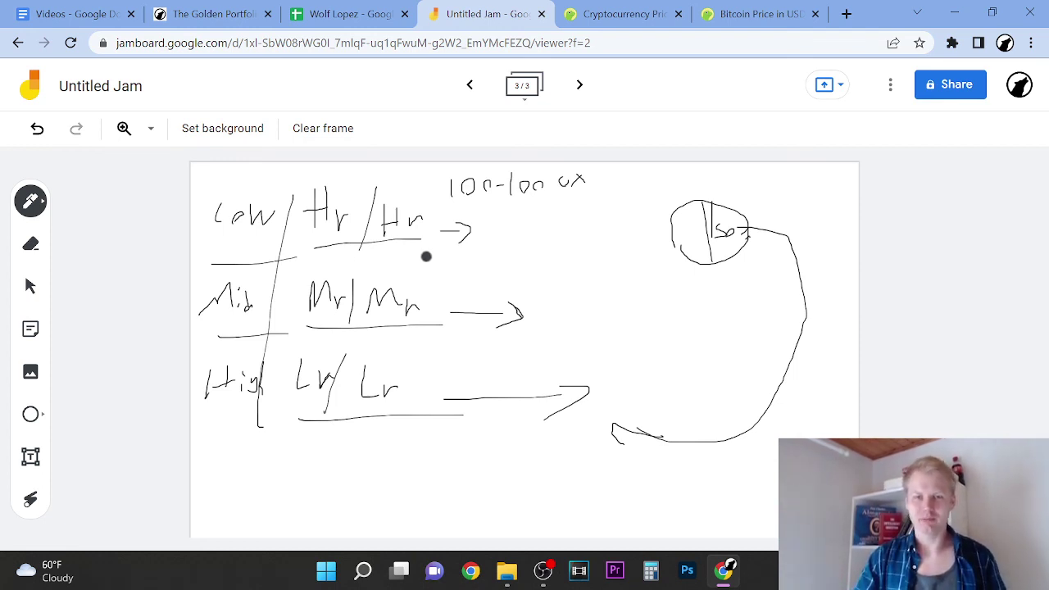
{"action": "left_click", "coordinate": [241, 14]}
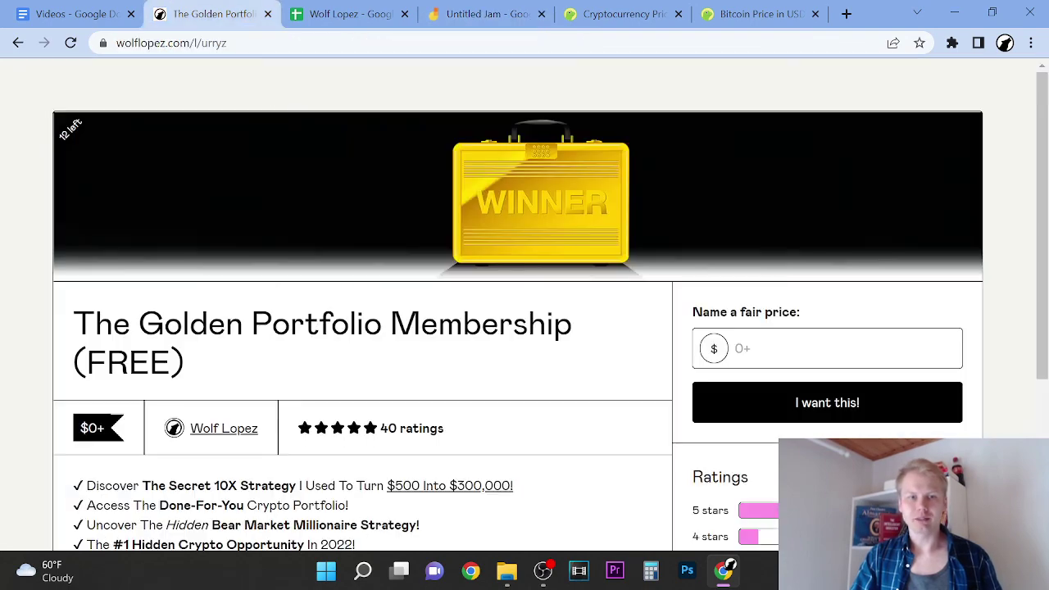